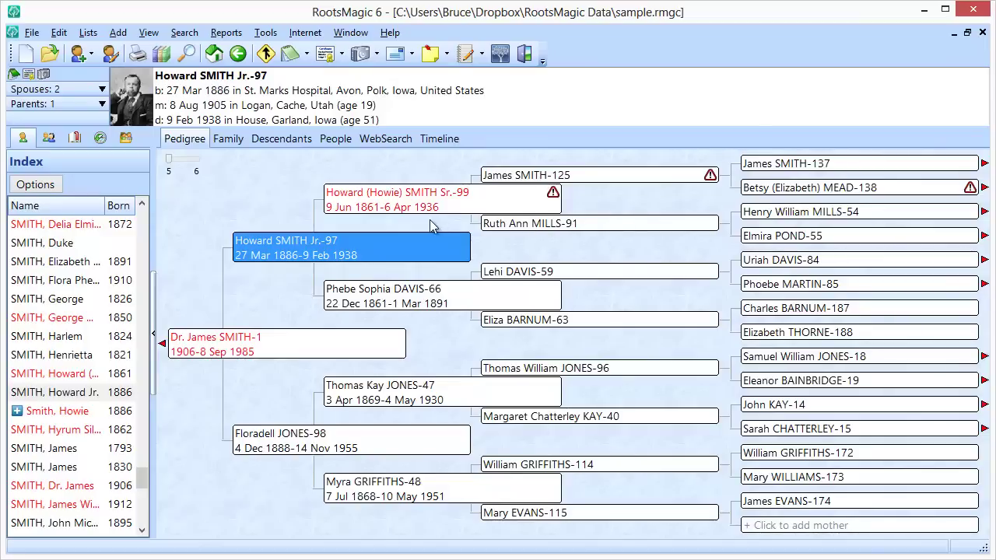
Create a new RootsMagic file named test and collapse the side index in both open database windows.
{"action": "left_click", "coordinate": [29, 62]}
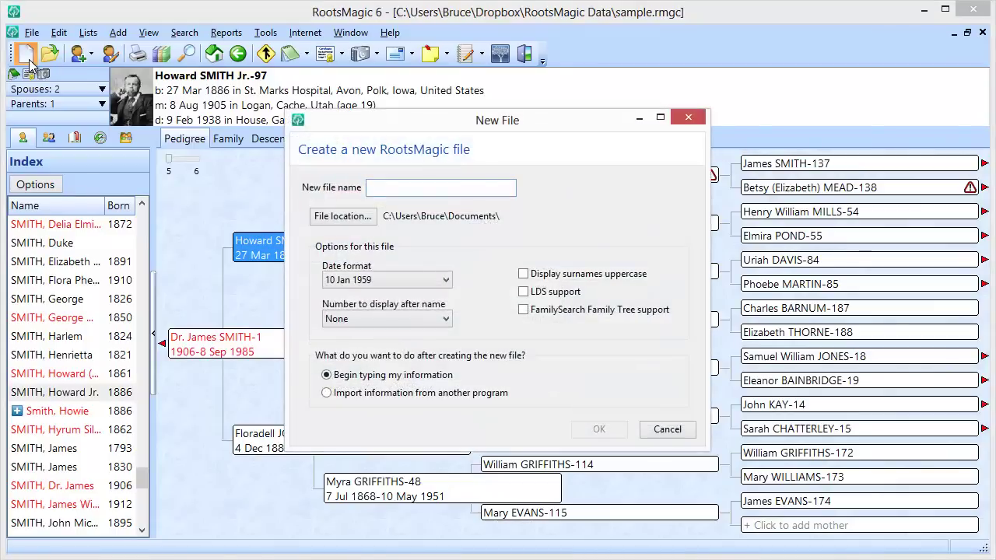
{"action": "type", "text": "test"}
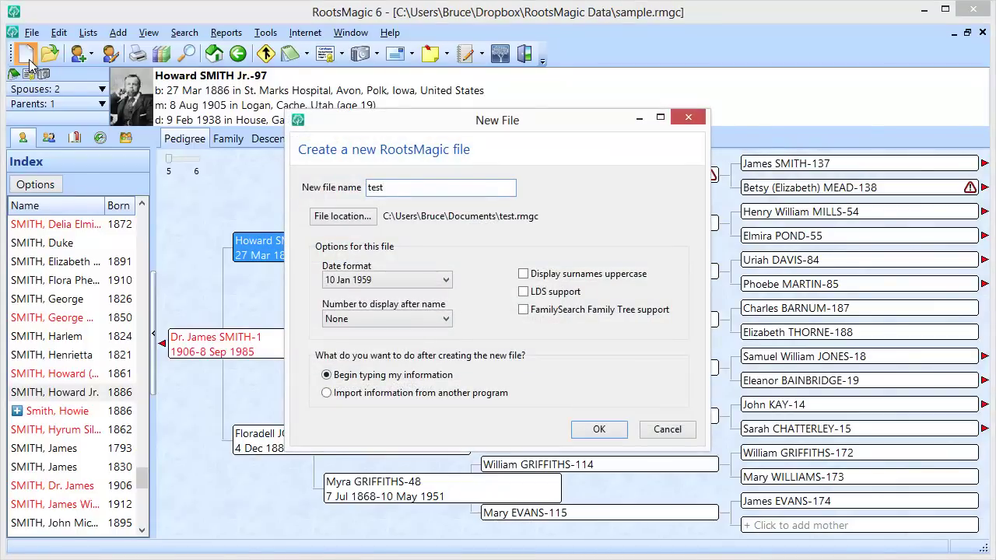
{"action": "left_click", "coordinate": [589, 438]}
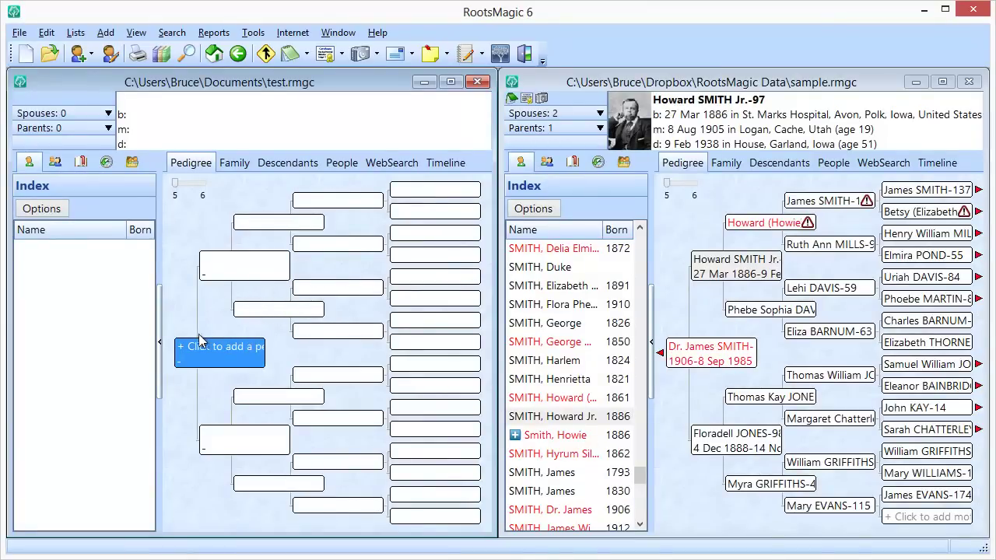
{"action": "left_click", "coordinate": [161, 306]}
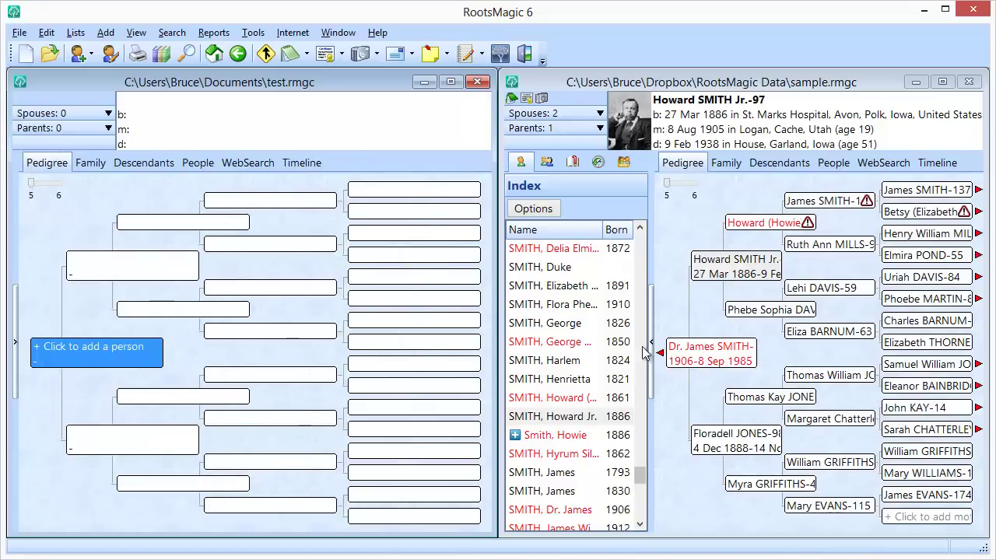
{"action": "left_click", "coordinate": [652, 317]}
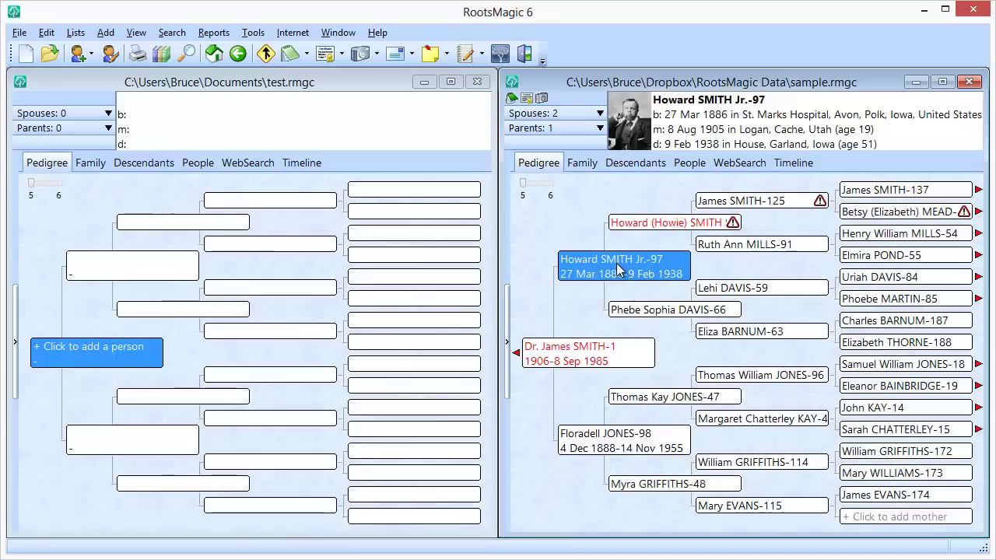
Copy three generations of the highlighted person's ancestors and their children from sample.rmgc into the empty test.rmgc database.
{"action": "left_click_drag", "start_coordinate": [619, 268], "coordinate": [87, 315]}
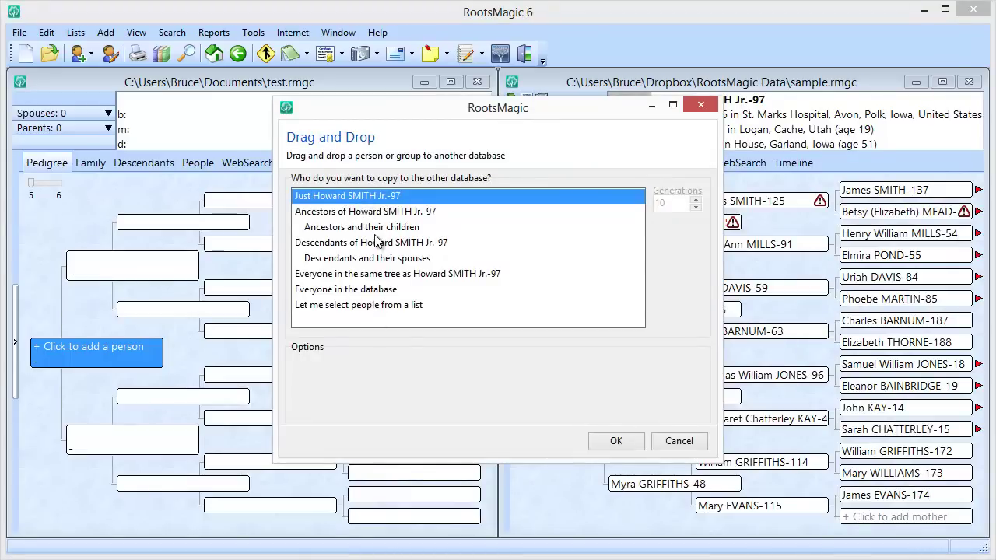
{"action": "left_click", "coordinate": [334, 232]}
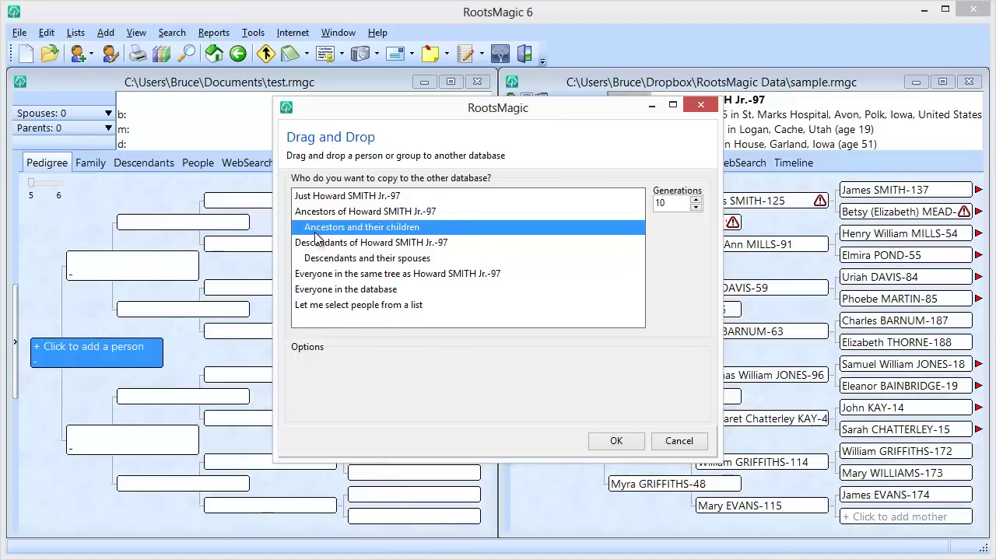
{"action": "left_click", "coordinate": [697, 208]}
{"action": "left_click", "coordinate": [696, 208]}
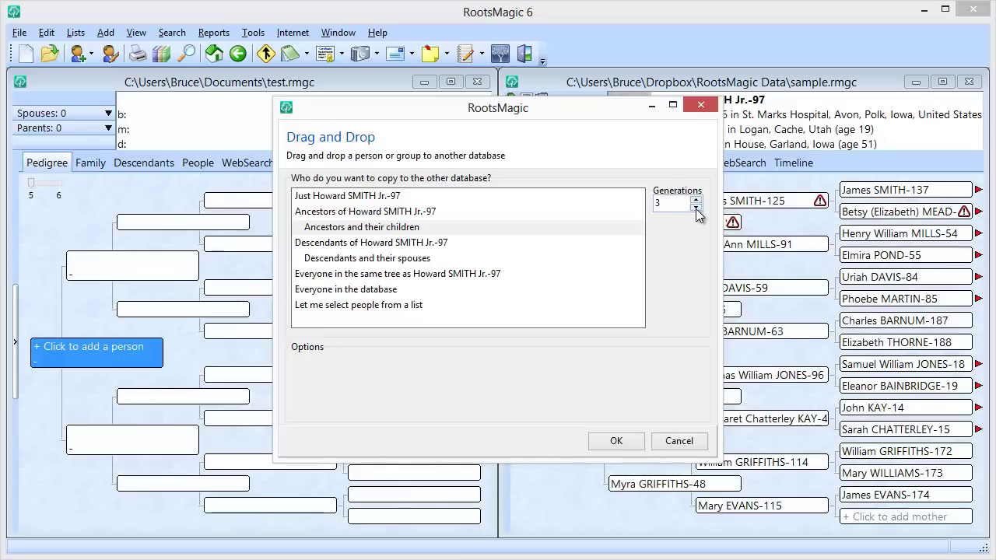
{"action": "left_click_drag", "start_coordinate": [631, 116], "coordinate": [479, 181]}
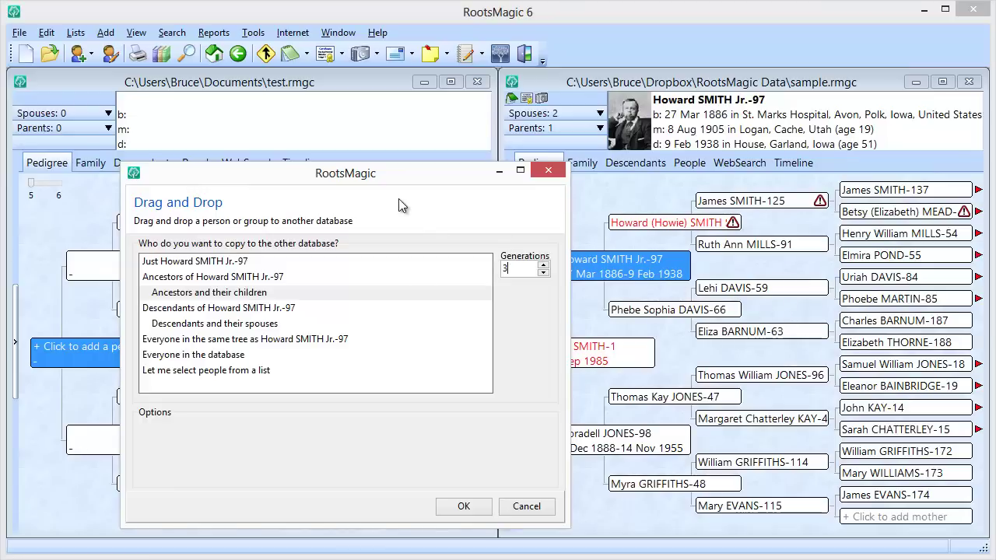
{"action": "left_click_drag", "start_coordinate": [390, 176], "coordinate": [594, 97]}
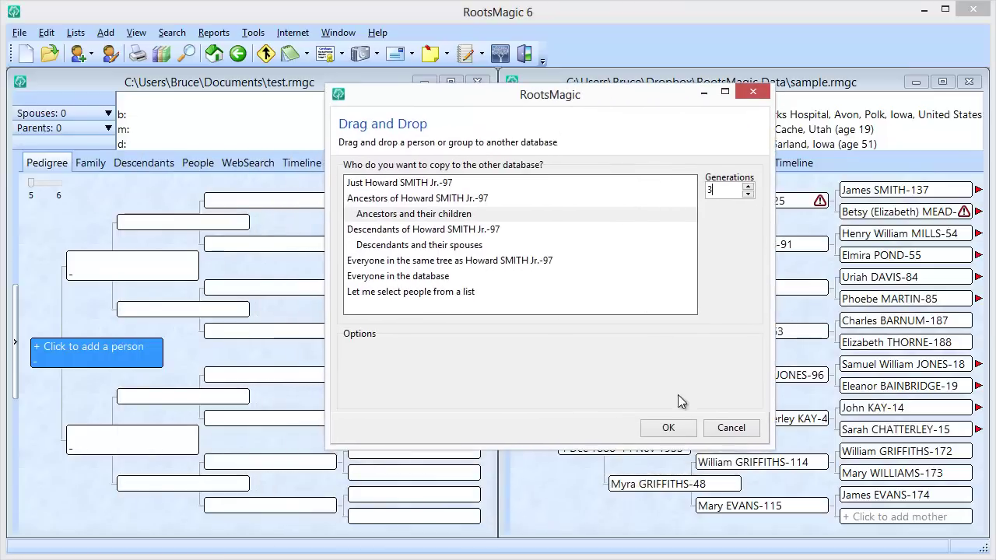
{"action": "left_click", "coordinate": [669, 428]}
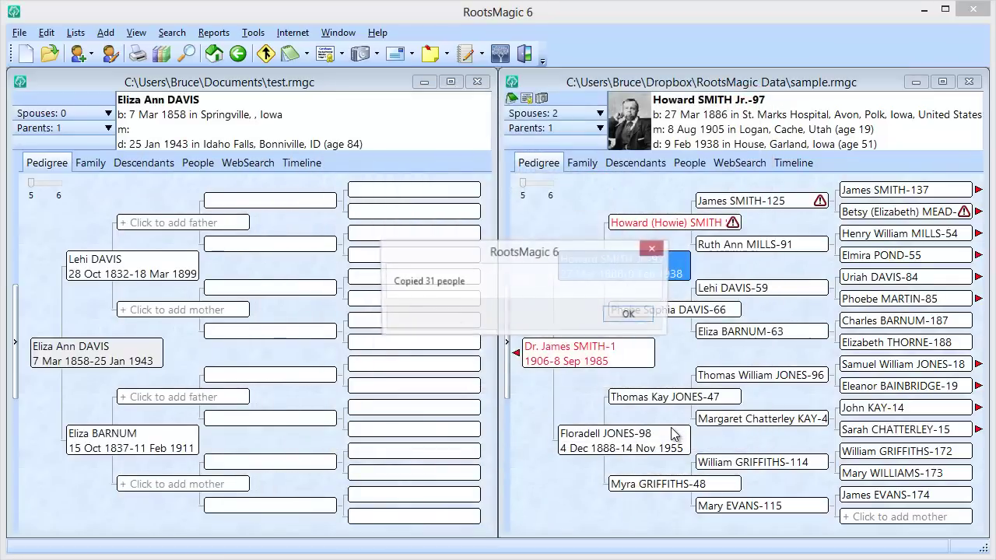
{"action": "left_click", "coordinate": [630, 315]}
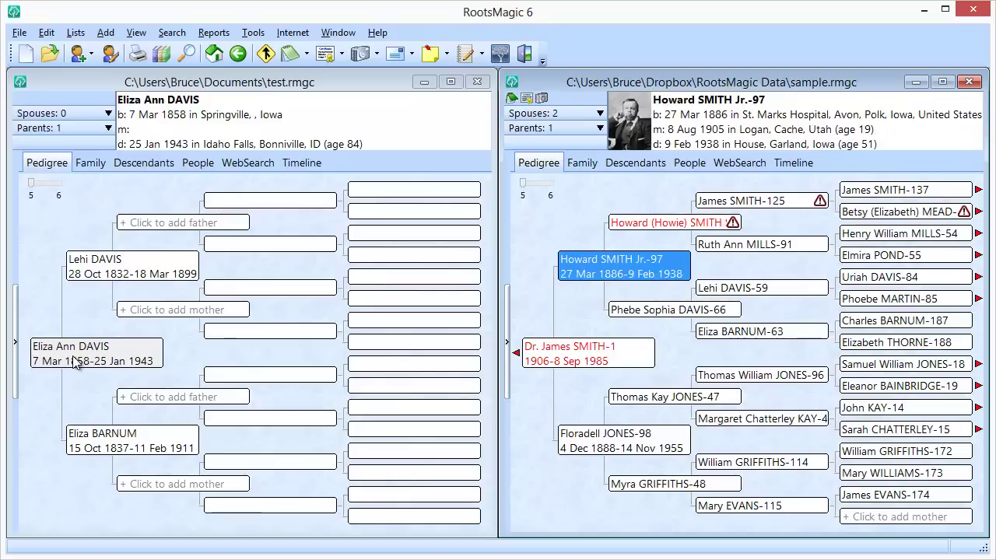
Make the man whose ancestors were copied the root person of test.rmgc and go to that root person in the pedigree.
{"action": "left_click", "coordinate": [119, 359]}
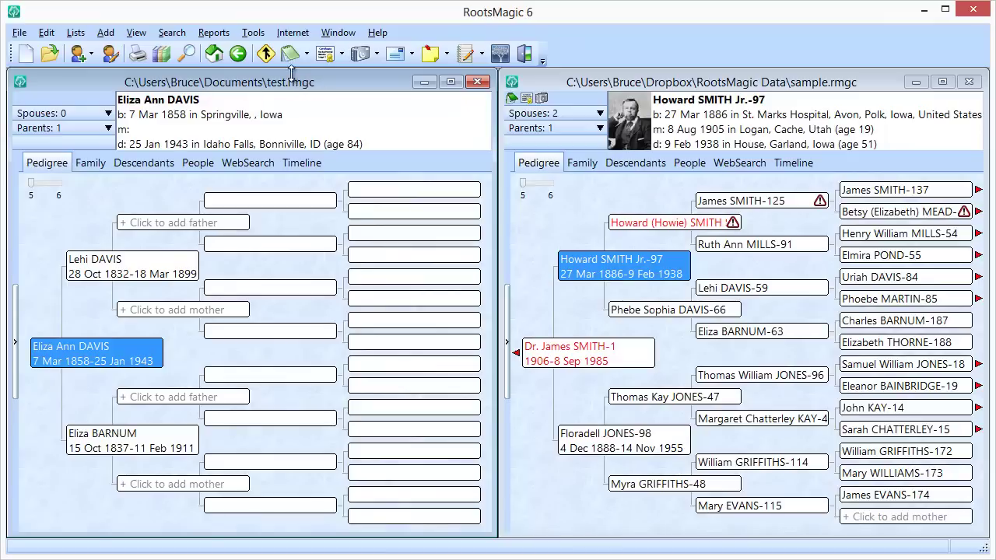
{"action": "left_click", "coordinate": [254, 34]}
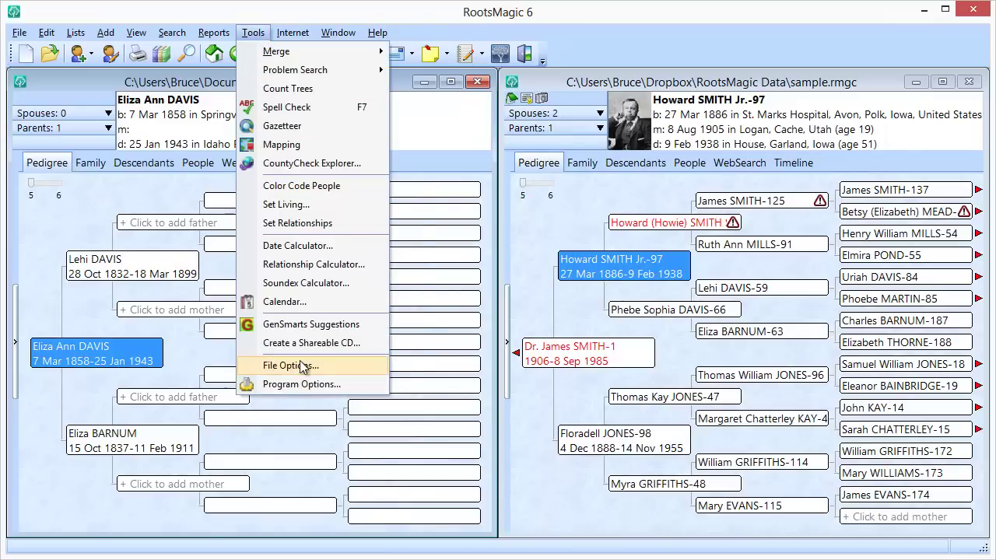
{"action": "left_click", "coordinate": [290, 366]}
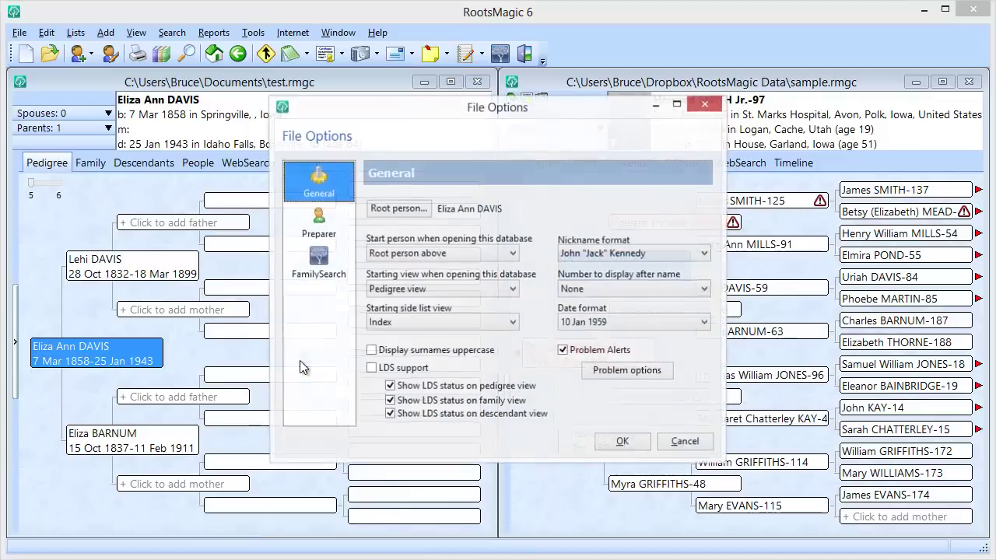
{"action": "left_click", "coordinate": [396, 216]}
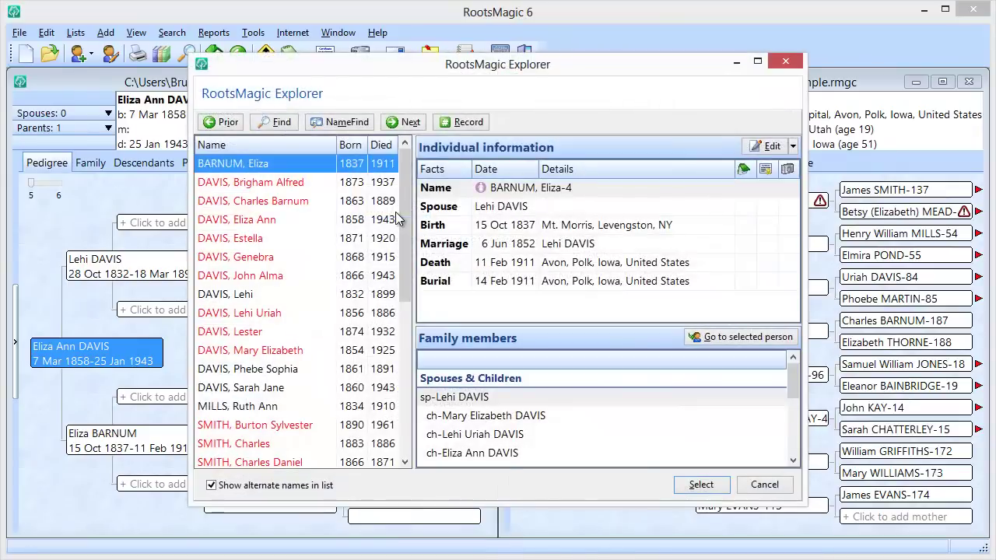
{"action": "type", "text": "smith, h"}
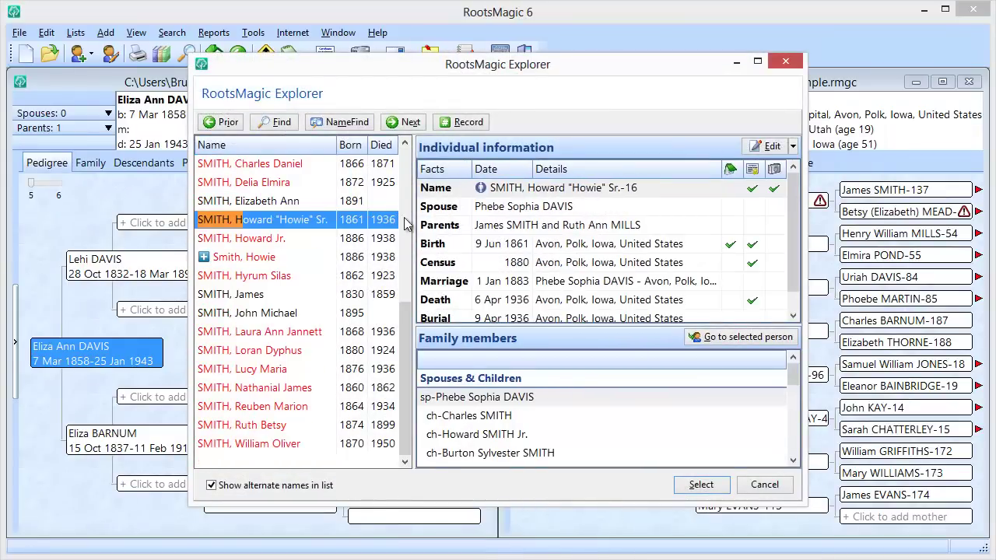
{"action": "left_click", "coordinate": [274, 242]}
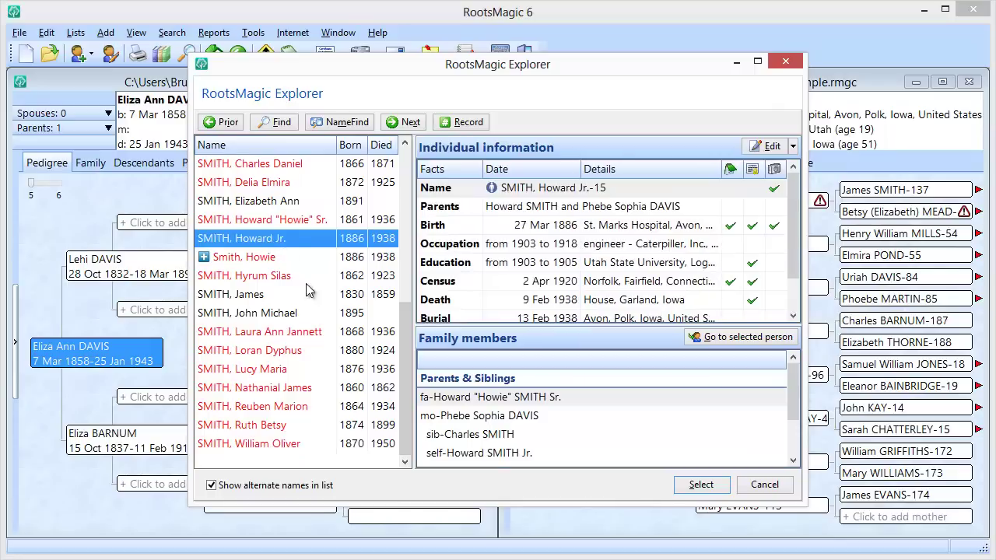
{"action": "left_click", "coordinate": [700, 485]}
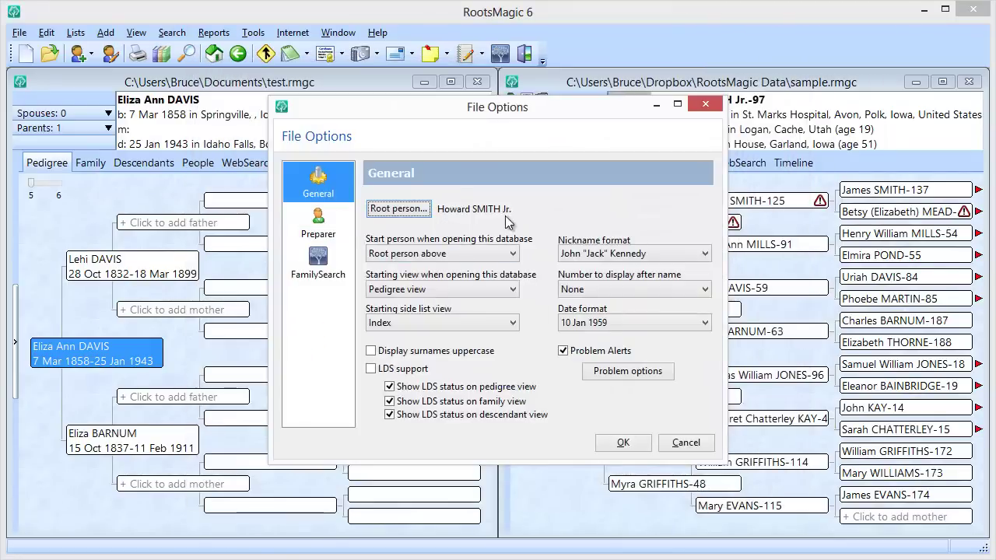
{"action": "left_click", "coordinate": [619, 447]}
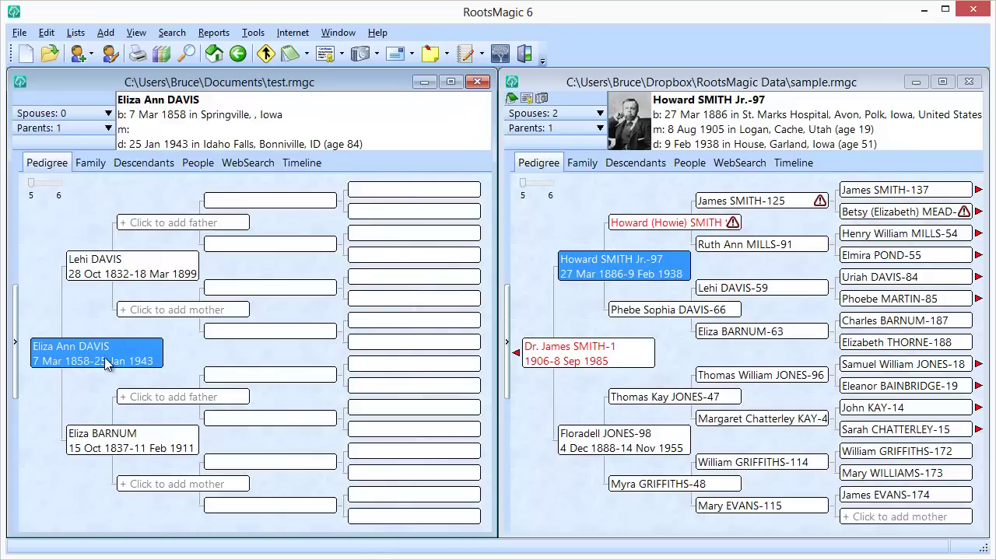
{"action": "left_click", "coordinate": [173, 34]}
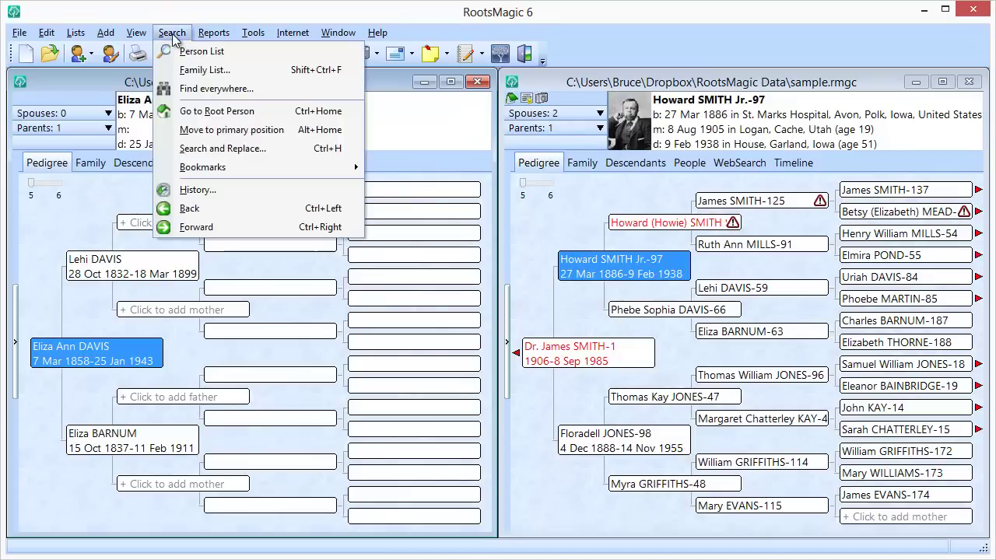
{"action": "left_click", "coordinate": [264, 116]}
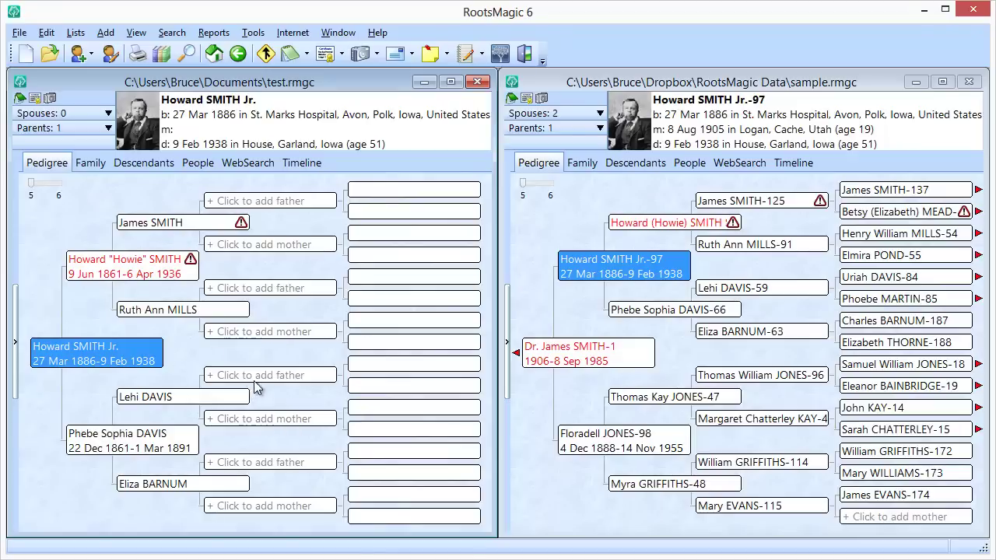
Examine the root person's father's full record in test.rmgc and compare it with his record in sample.rmgc.
{"action": "double_click", "coordinate": [139, 271]}
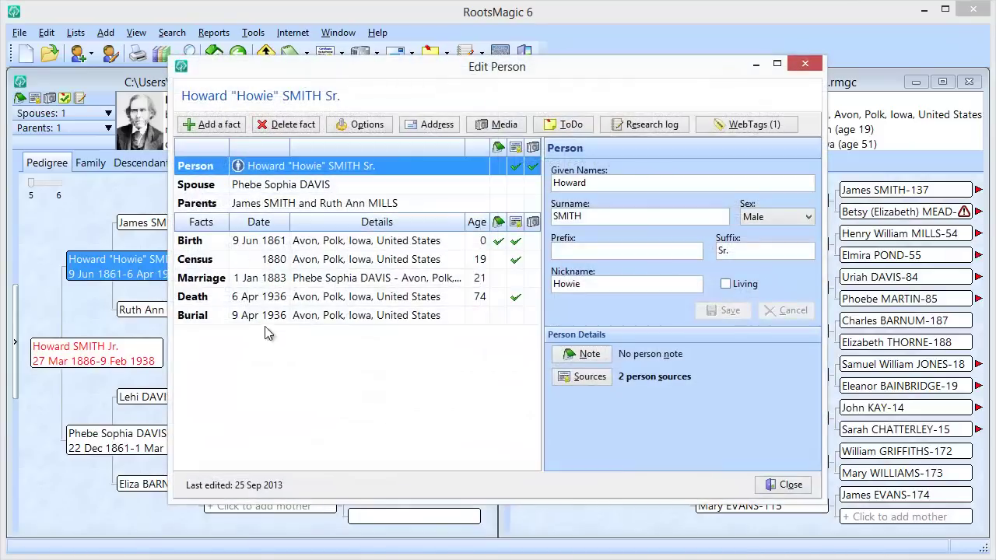
{"action": "left_click", "coordinate": [790, 486]}
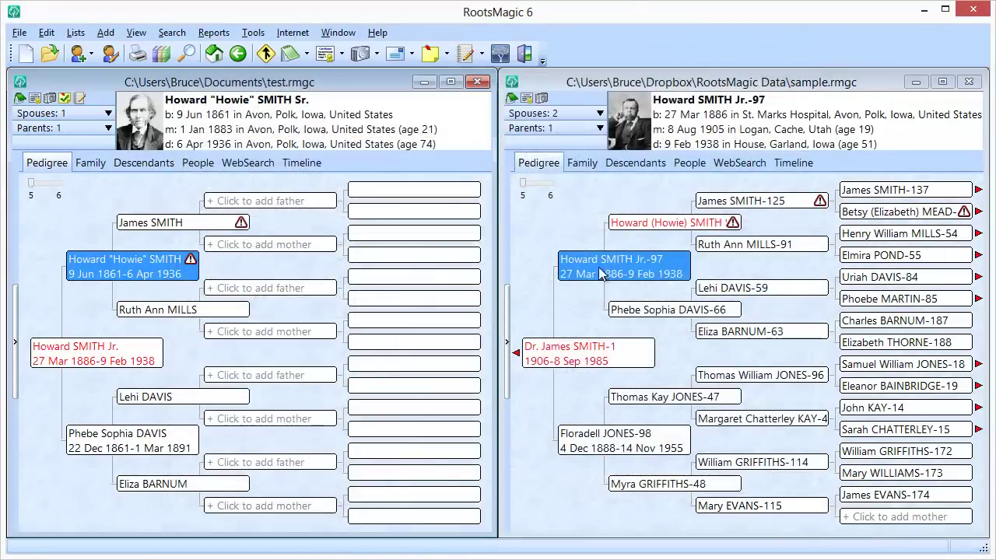
{"action": "double_click", "coordinate": [663, 227]}
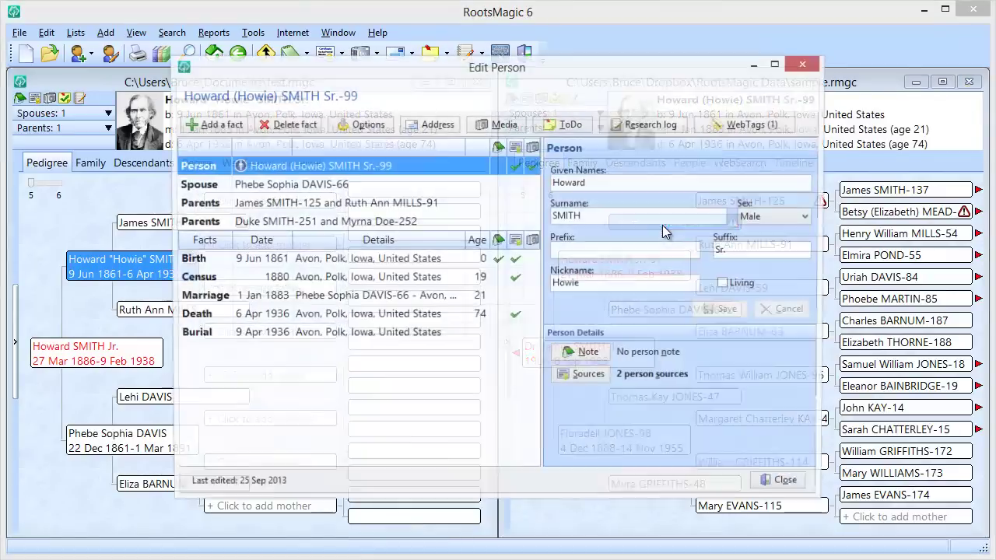
{"action": "left_click", "coordinate": [788, 487]}
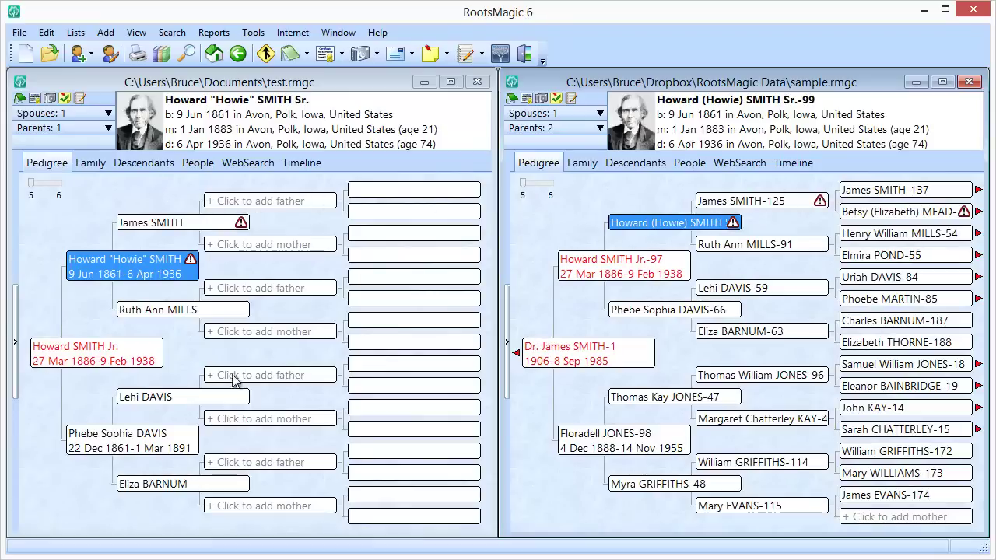
Copy 10 generations of the paternal grandfather's ancestors from sample.rmgc onto his matching record in test.rmgc, marking both as the same person.
{"action": "left_click", "coordinate": [645, 282]}
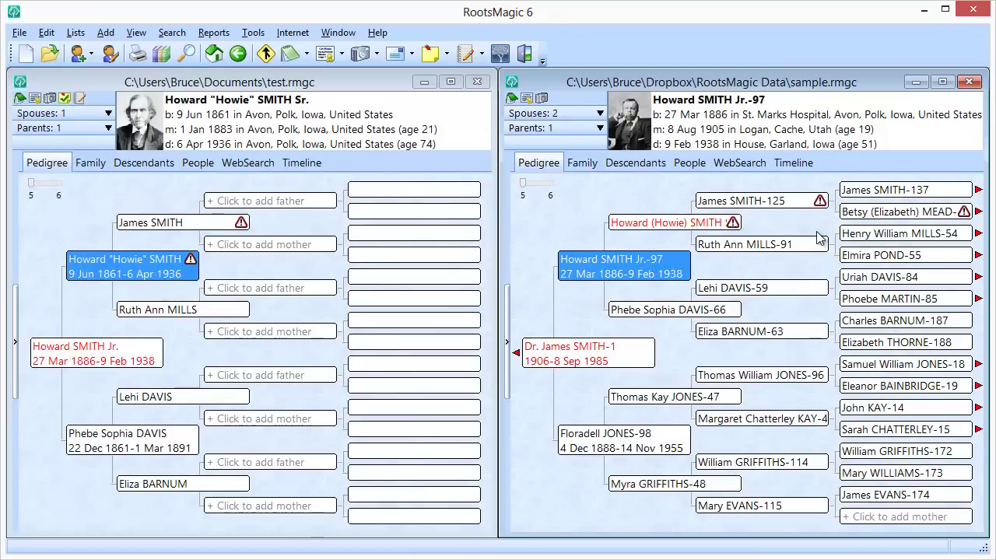
{"action": "left_click", "coordinate": [166, 226]}
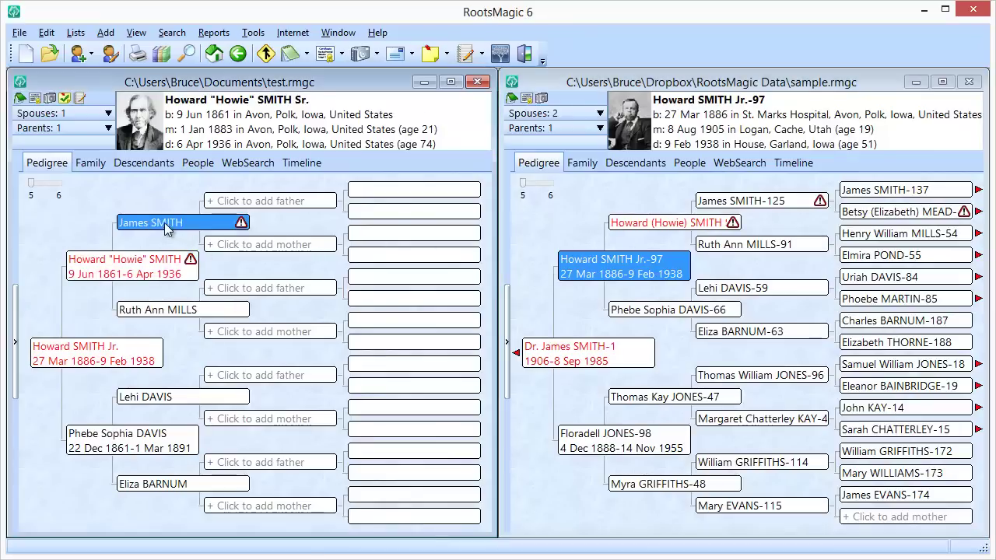
{"action": "left_click", "coordinate": [758, 204]}
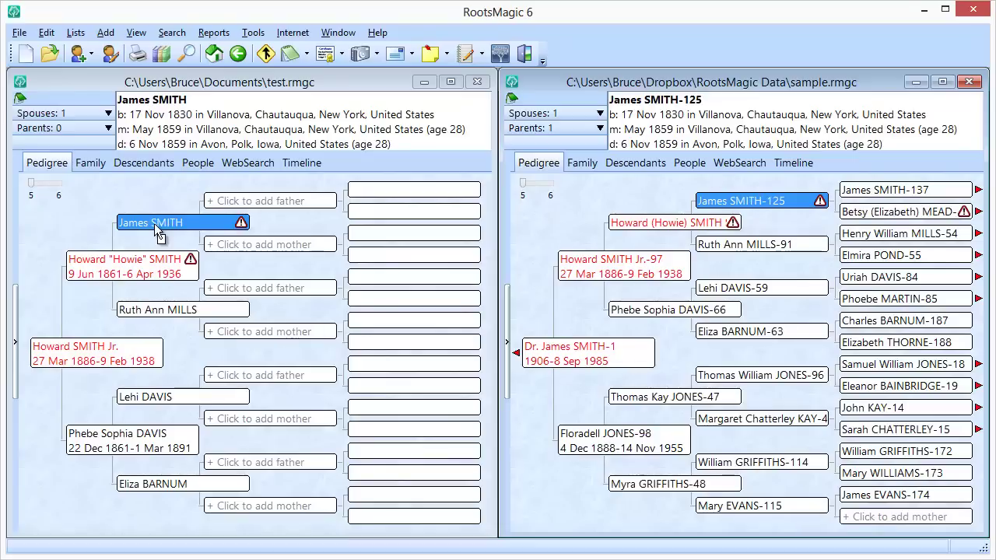
{"action": "left_click_drag", "start_coordinate": [155, 226], "coordinate": [154, 225]}
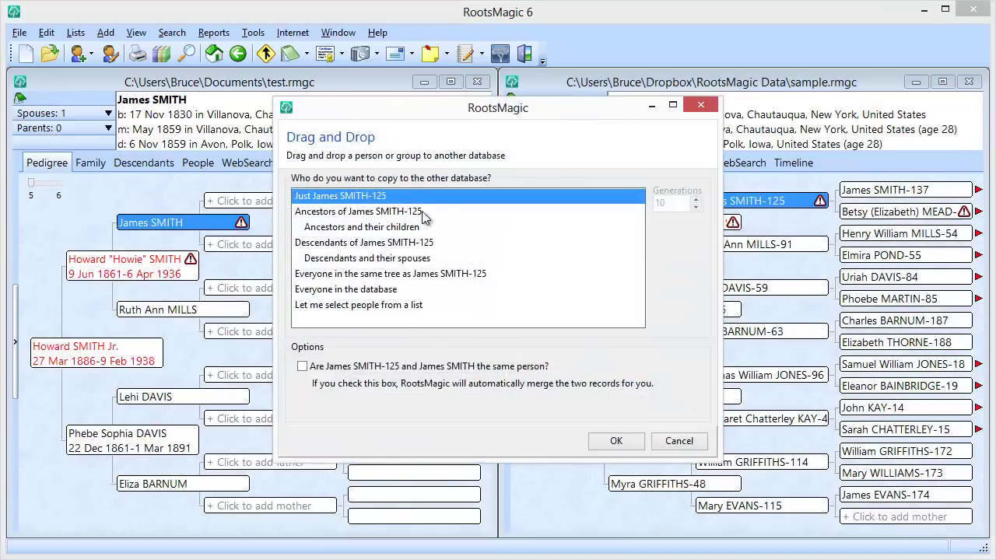
{"action": "left_click", "coordinate": [344, 211]}
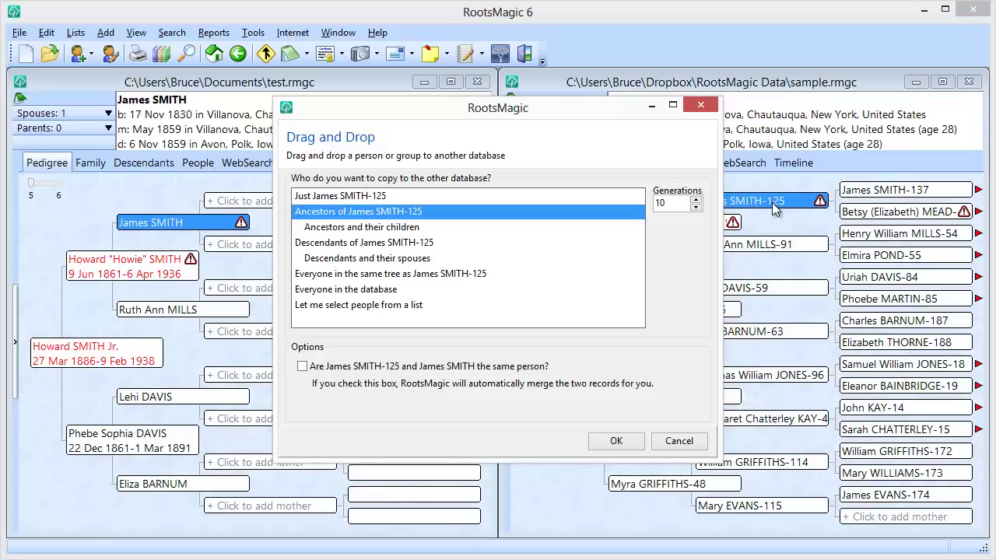
{"action": "left_click", "coordinate": [303, 367]}
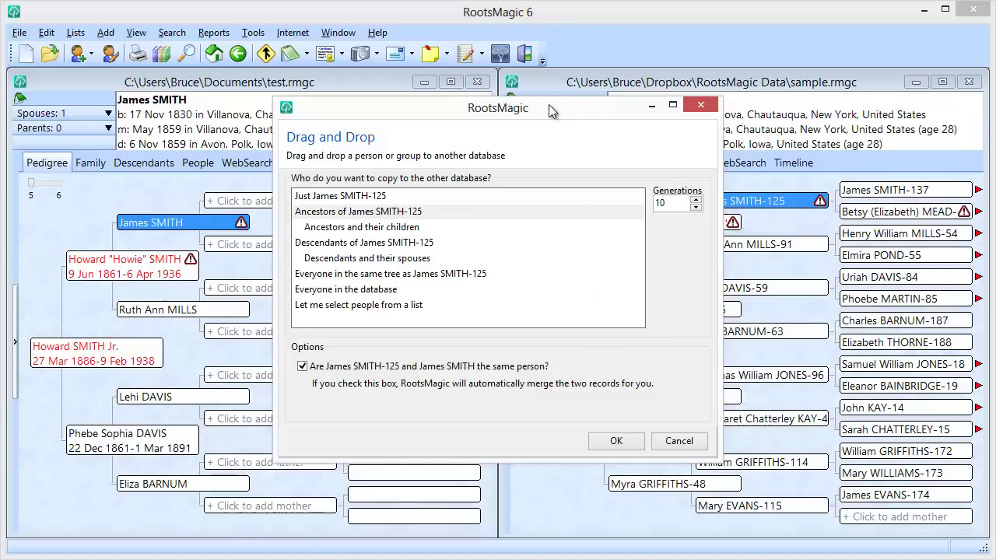
{"action": "left_click_drag", "start_coordinate": [553, 128], "coordinate": [637, 300]}
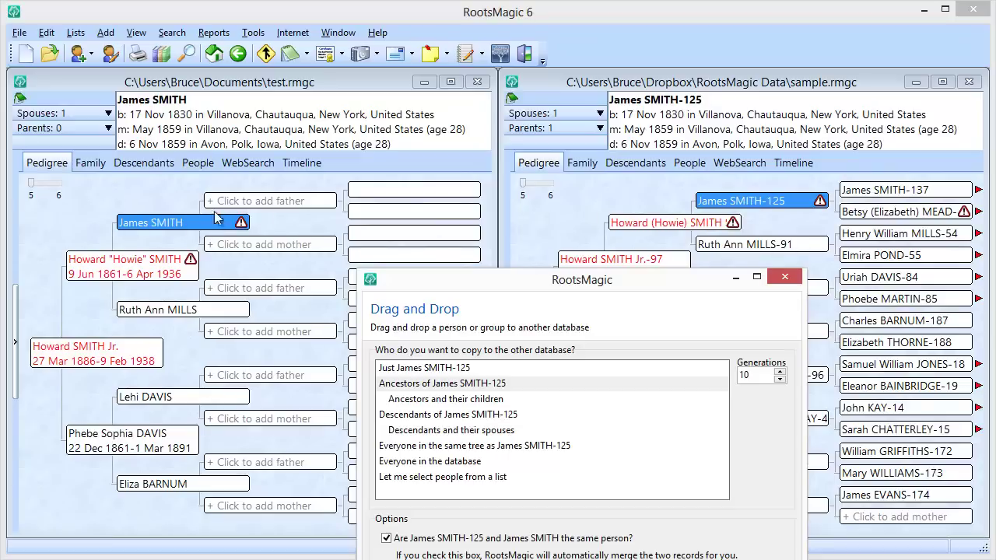
{"action": "left_click_drag", "start_coordinate": [483, 283], "coordinate": [434, 128]}
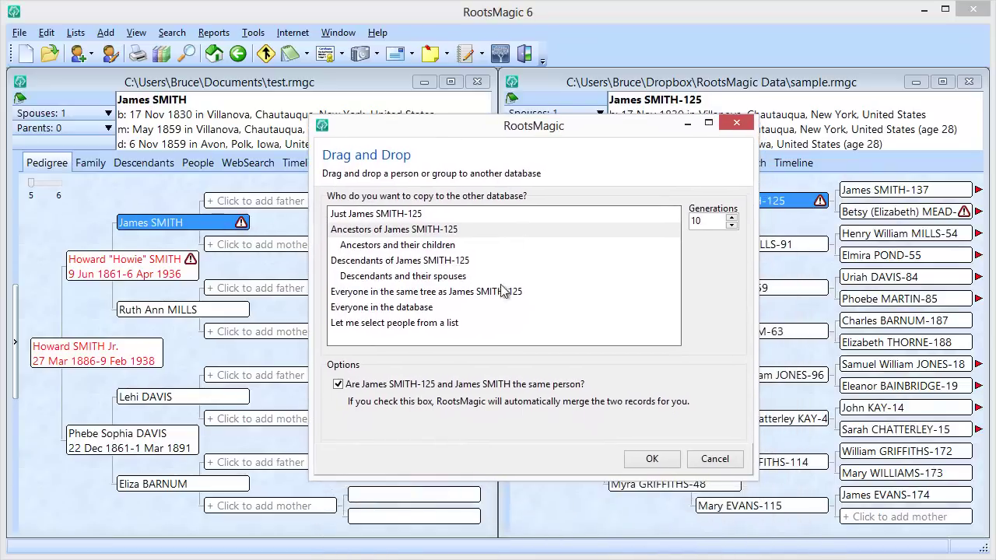
{"action": "left_click", "coordinate": [652, 460]}
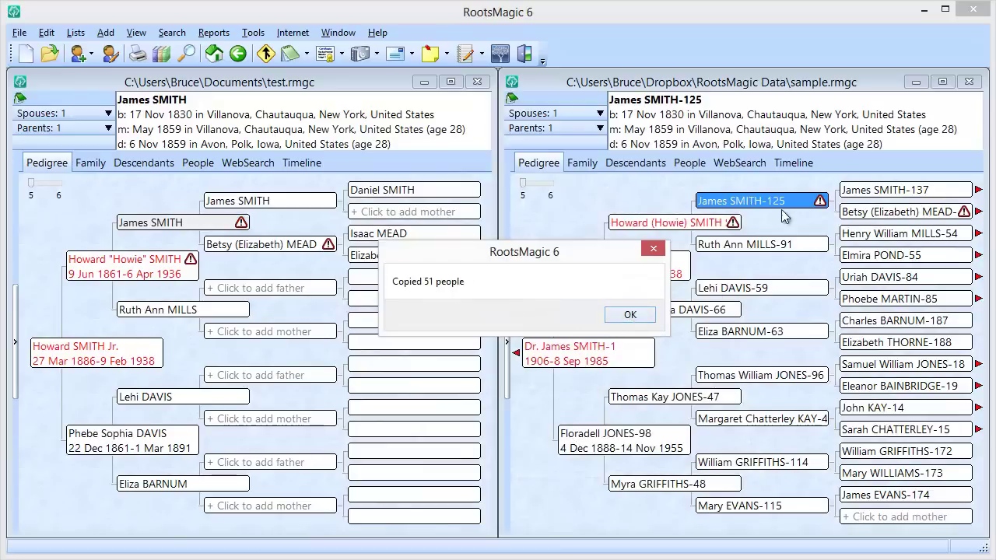
Bring up the family view of the paternal great-grandfather of test.rmgc's root person in both databases to compare the listed children.
{"action": "left_click", "coordinate": [630, 314]}
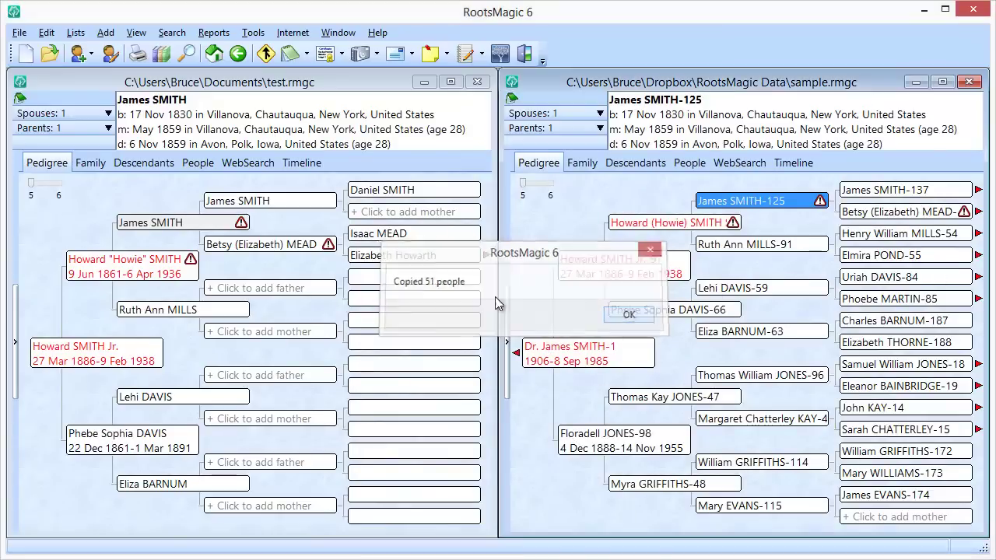
{"action": "left_click", "coordinate": [167, 225]}
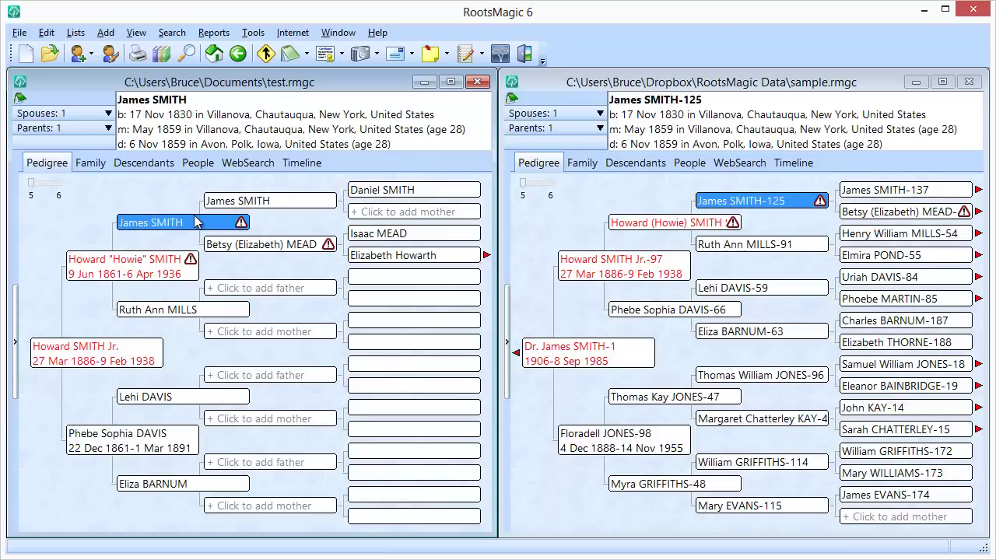
{"action": "left_click", "coordinate": [285, 203]}
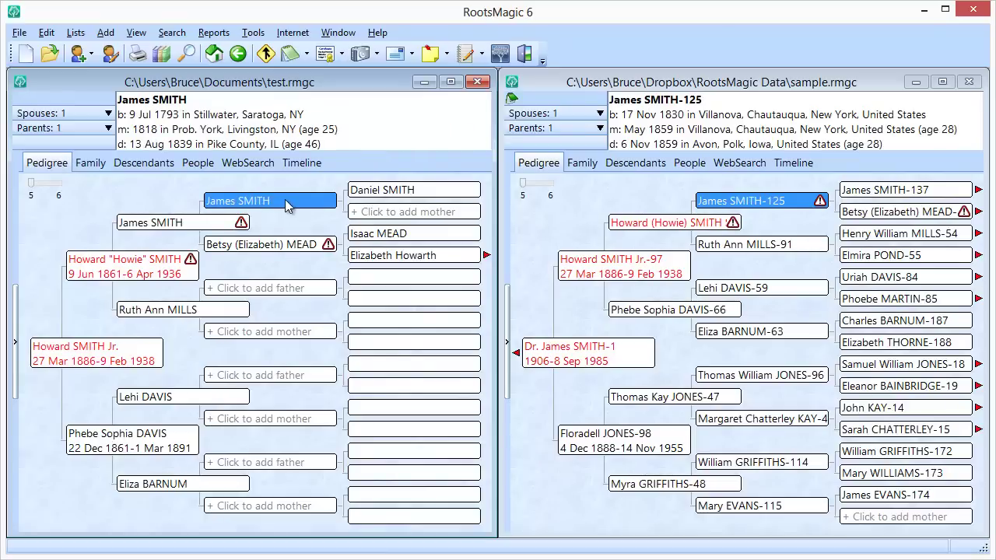
{"action": "left_click", "coordinate": [880, 194]}
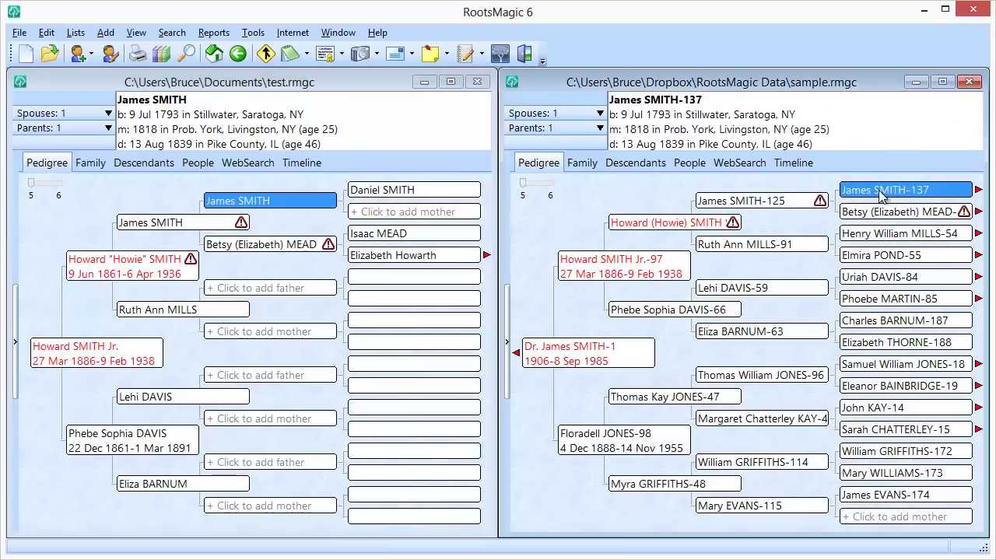
{"action": "left_click", "coordinate": [93, 164]}
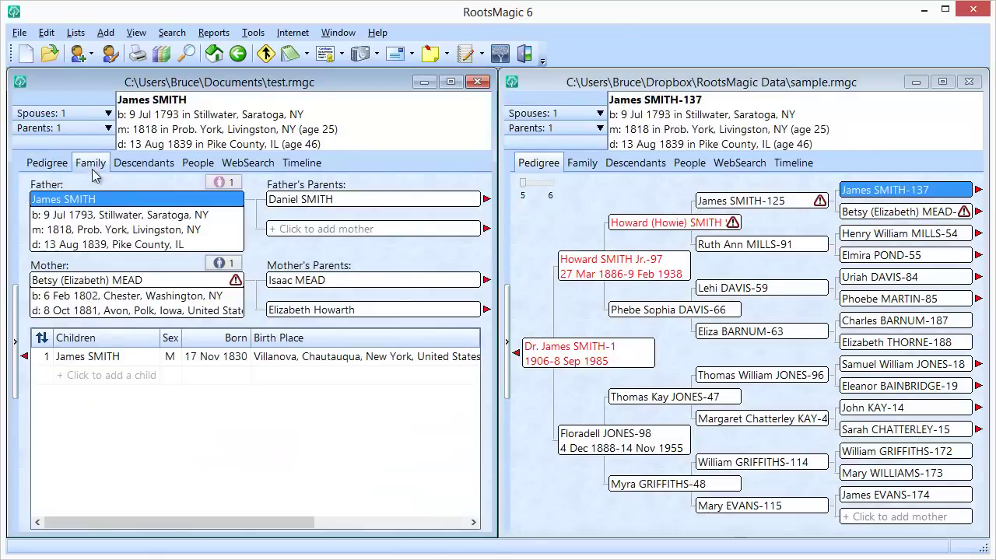
{"action": "left_click", "coordinate": [582, 165]}
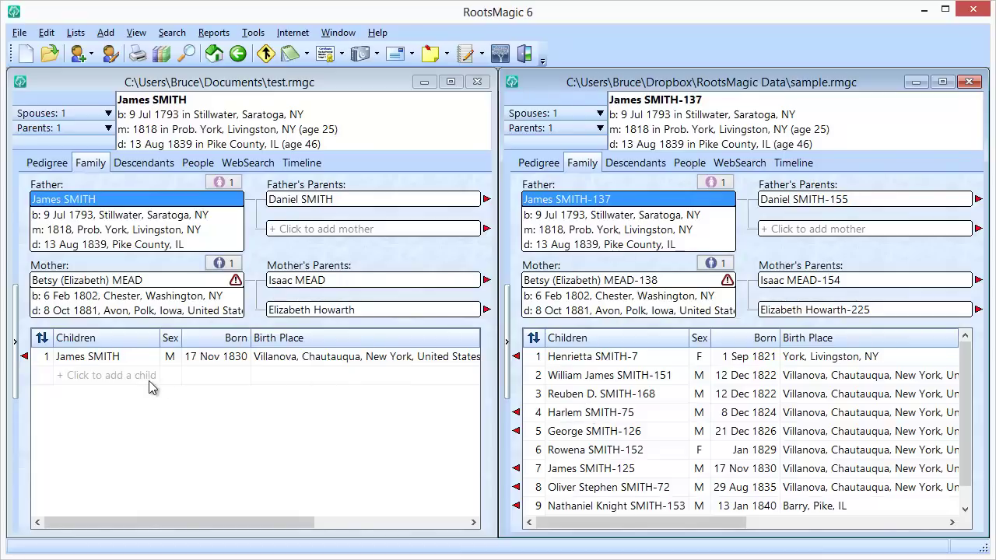
Copy only the first listed child, a daughter, from sample.rmgc into test.rmgc, linking her as a child of the matching couple.
{"action": "left_click", "coordinate": [589, 364]}
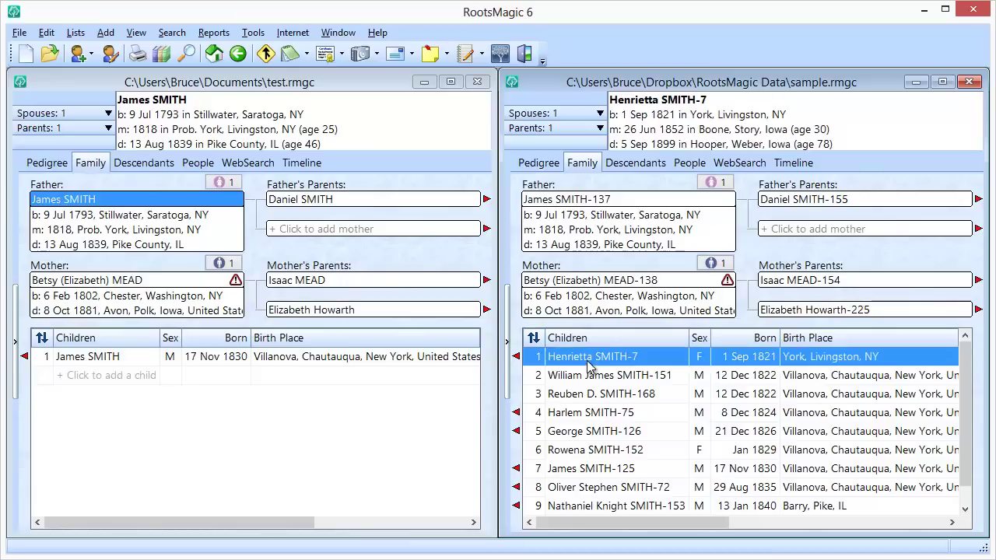
{"action": "left_click_drag", "start_coordinate": [589, 368], "coordinate": [292, 405]}
{"action": "left_click_drag", "start_coordinate": [137, 389], "coordinate": [136, 388]}
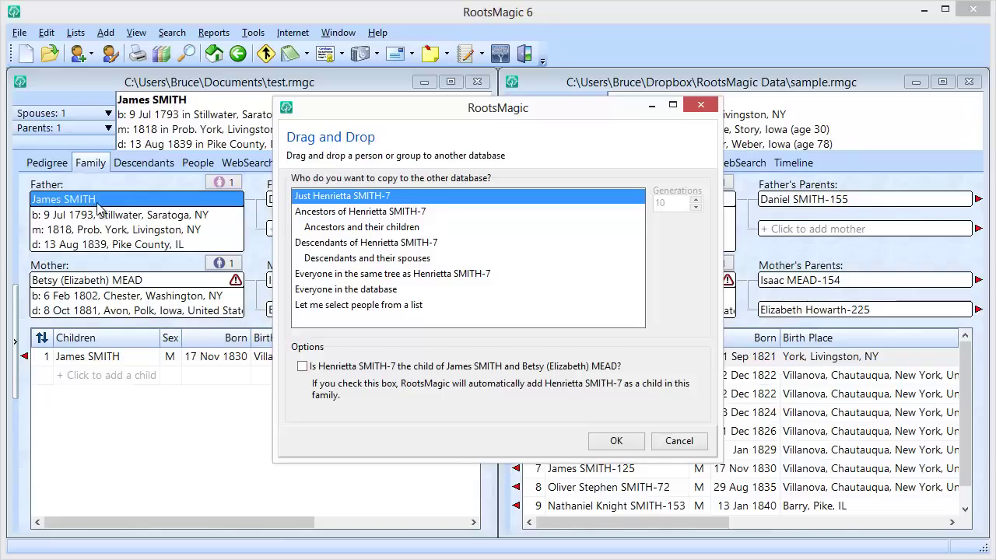
{"action": "left_click", "coordinate": [302, 366]}
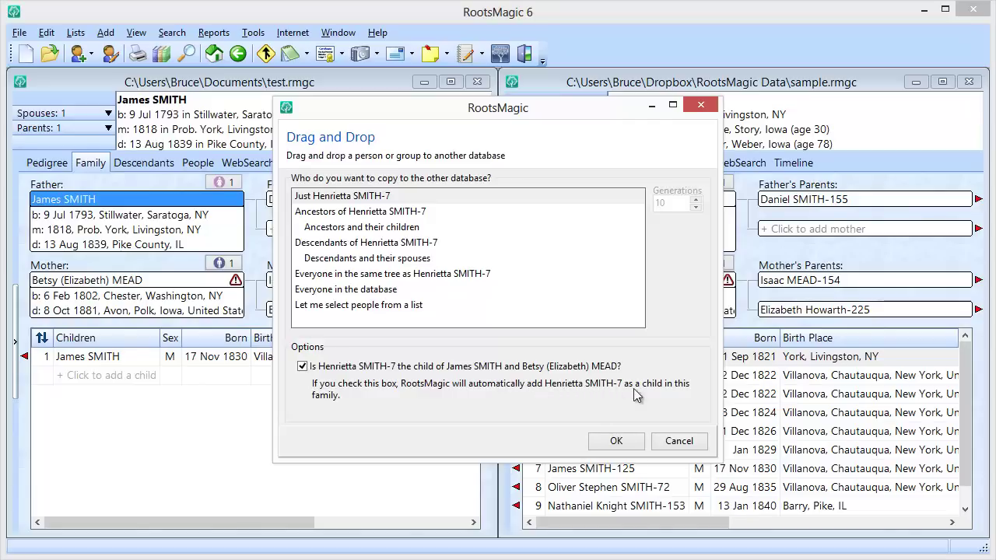
{"action": "left_click", "coordinate": [611, 441]}
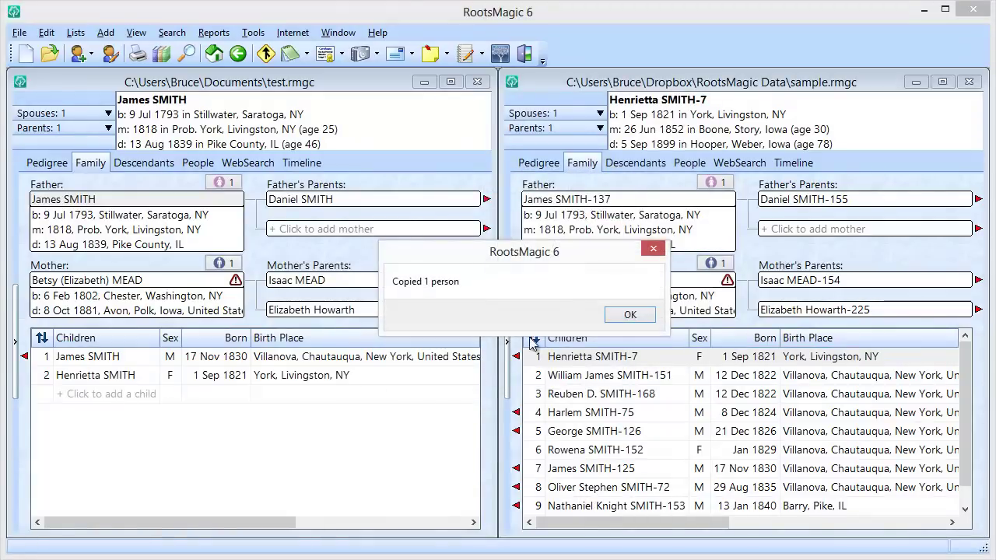
{"action": "left_click", "coordinate": [629, 313]}
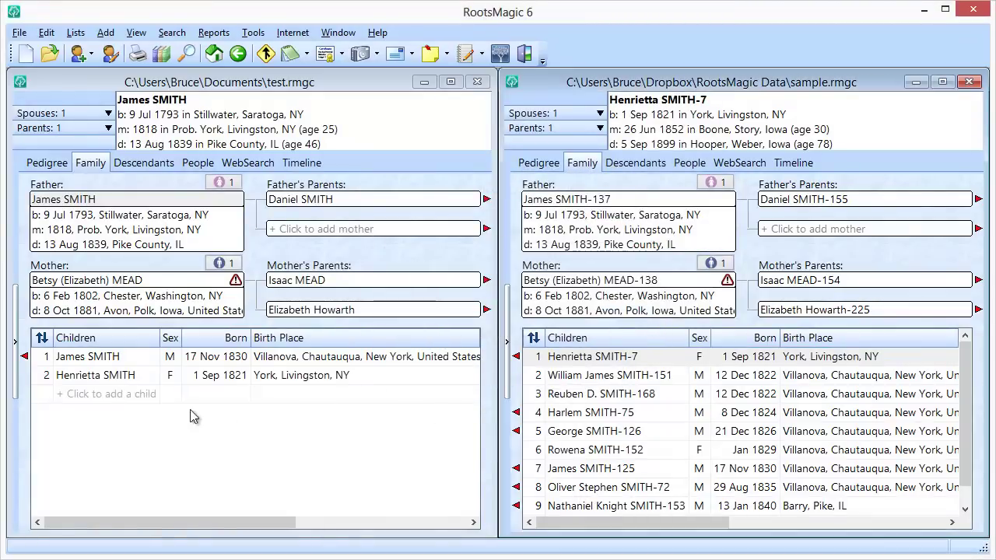
Copy only the second listed child from sample.rmgc into test.rmgc, linking him as a child of the same couple.
{"action": "left_click", "coordinate": [597, 380]}
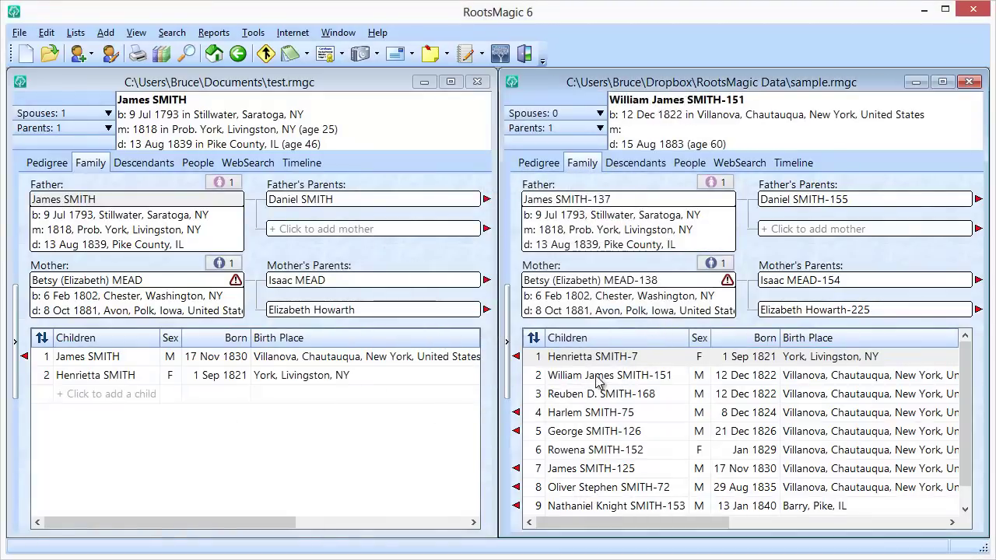
{"action": "left_click_drag", "start_coordinate": [261, 431], "coordinate": [262, 433]}
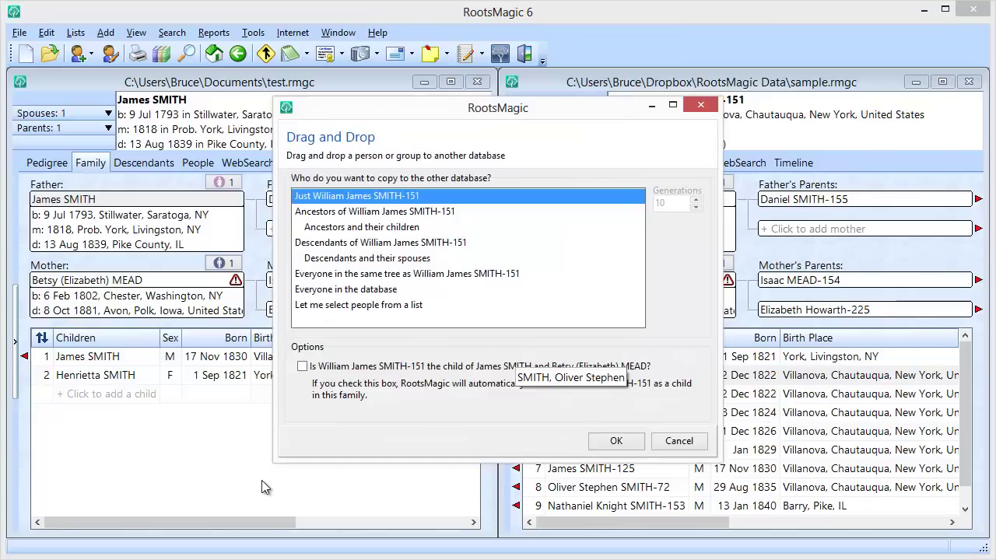
{"action": "left_click", "coordinate": [303, 366]}
{"action": "left_click", "coordinate": [627, 447]}
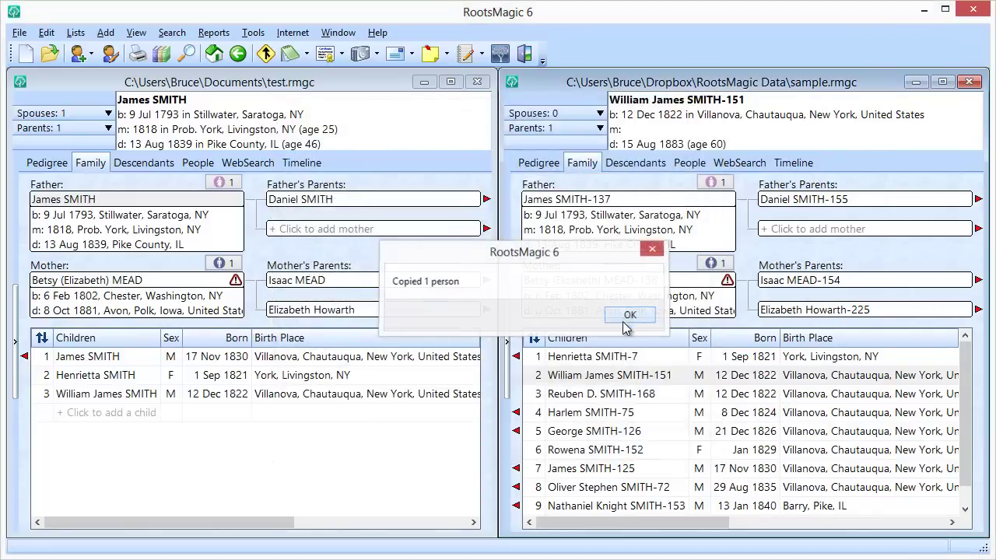
{"action": "left_click", "coordinate": [629, 316]}
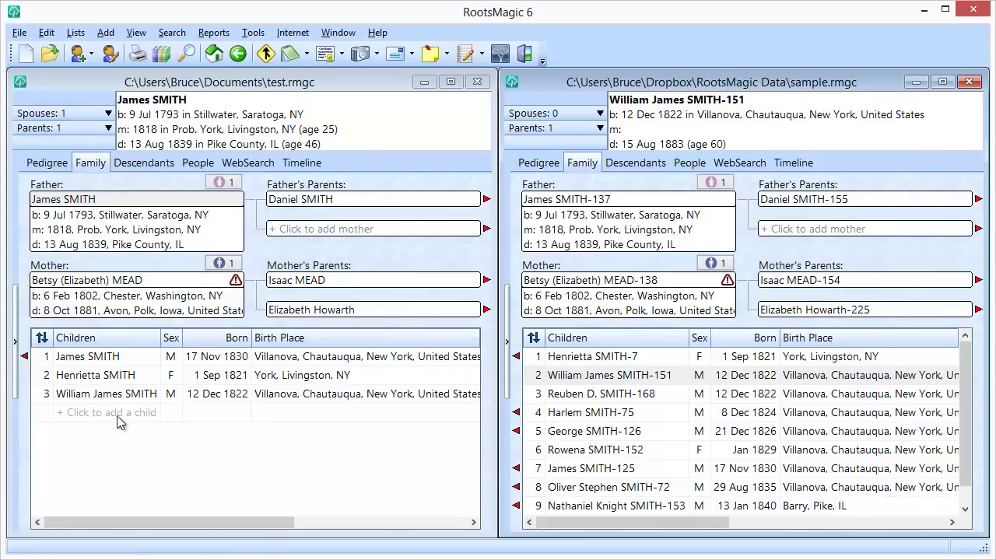
Rearrange the couple's children in test.rmgc by sorting them by birth date.
{"action": "left_click", "coordinate": [42, 340]}
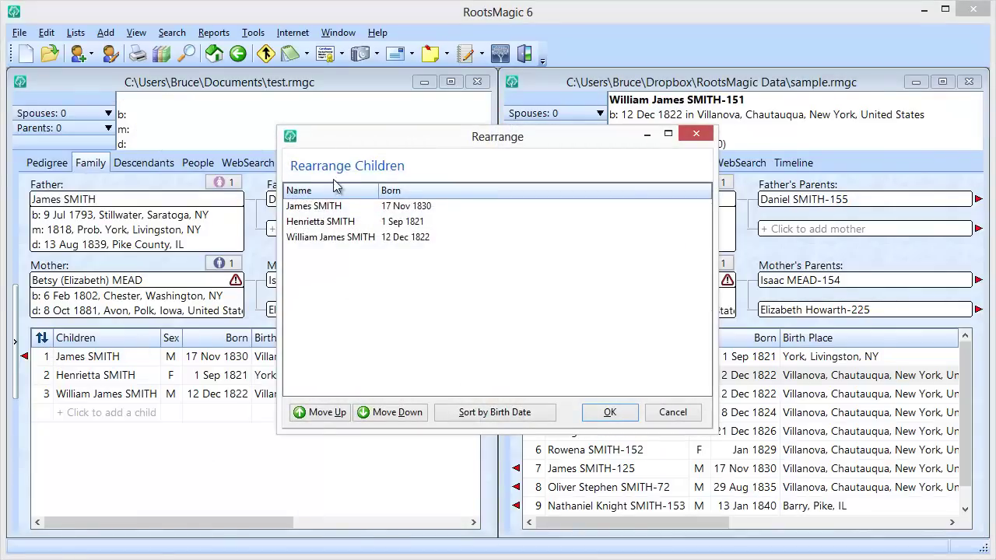
{"action": "left_click", "coordinate": [492, 413]}
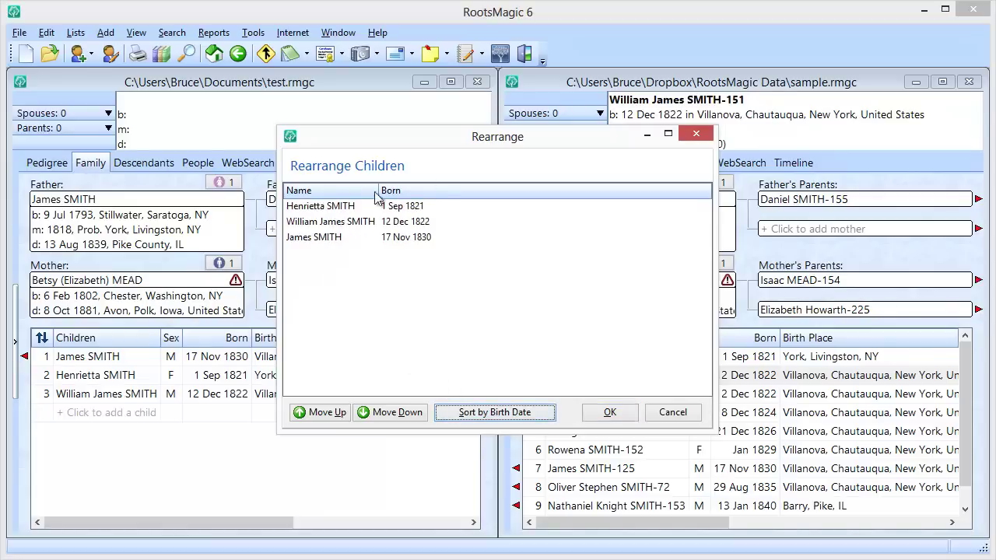
{"action": "left_click", "coordinate": [603, 413]}
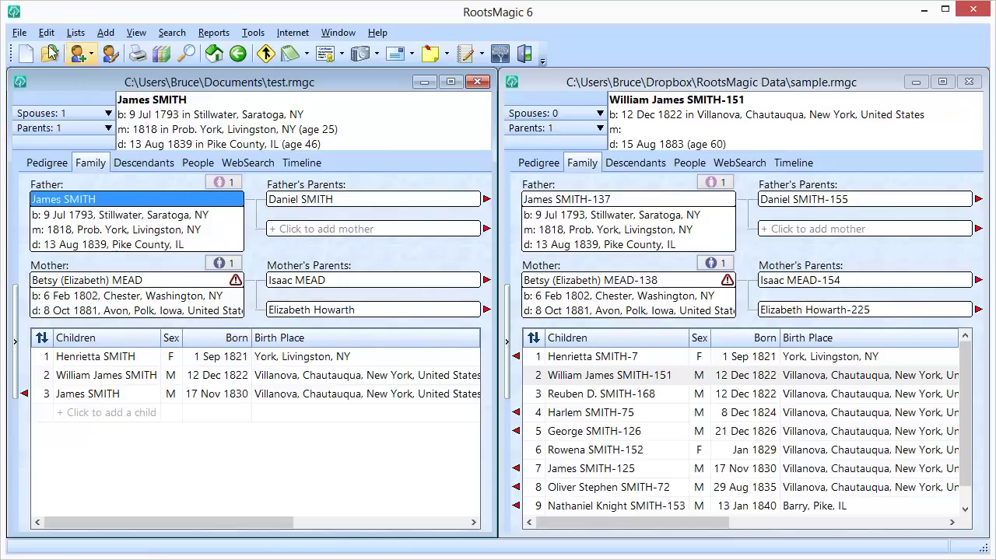
Delete the test.rmgc database from the hard drive, ticking the confirmation that it should be deleted.
{"action": "left_click", "coordinate": [20, 35]}
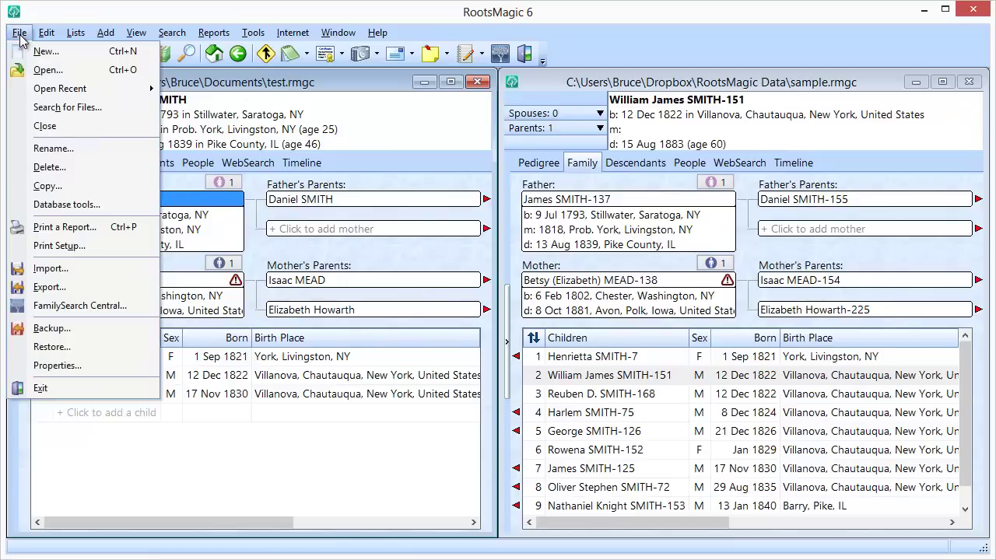
{"action": "left_click", "coordinate": [47, 167]}
{"action": "left_click", "coordinate": [358, 307]}
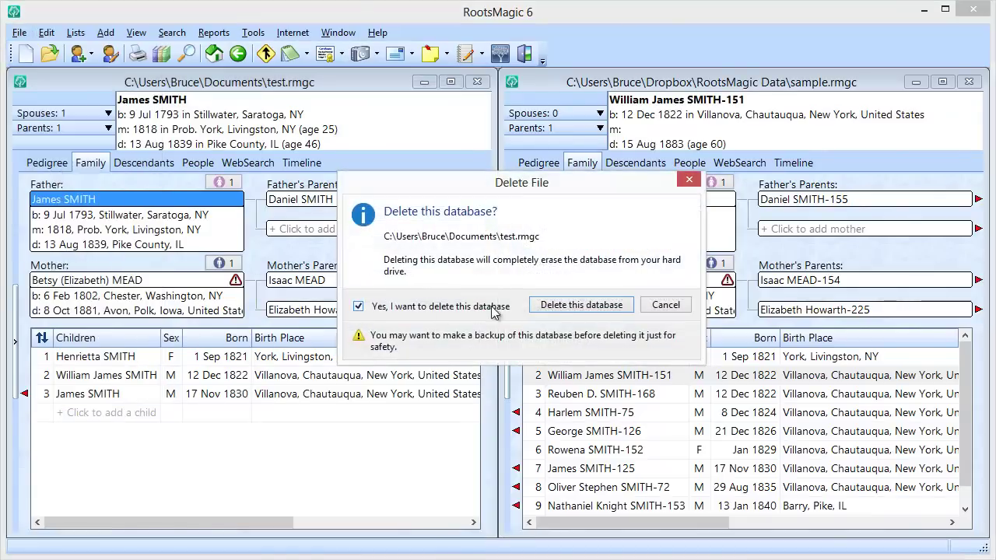
{"action": "left_click", "coordinate": [582, 305]}
Maximize sample.rmgc and show its root person in the pedigree view.
{"action": "double_click", "coordinate": [600, 87]}
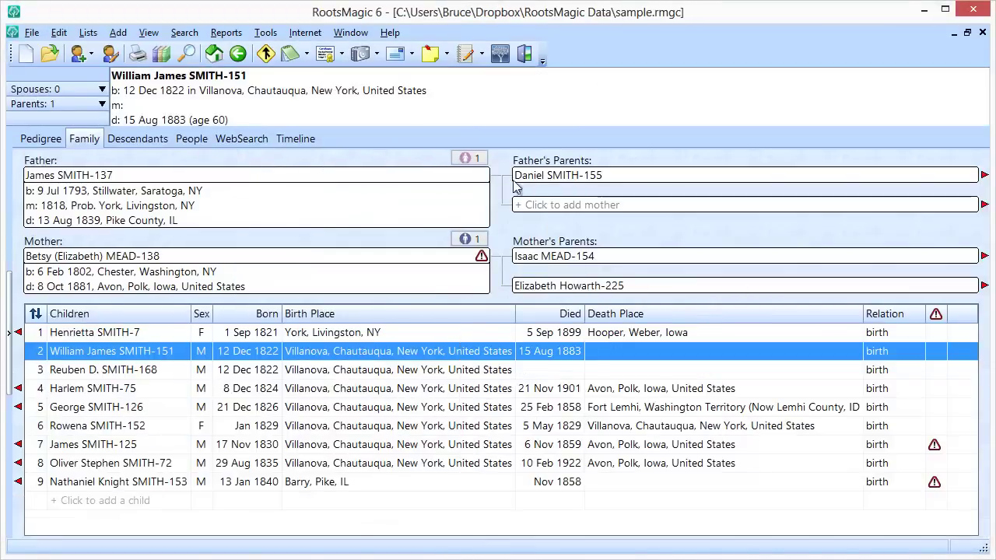
{"action": "left_click", "coordinate": [59, 143]}
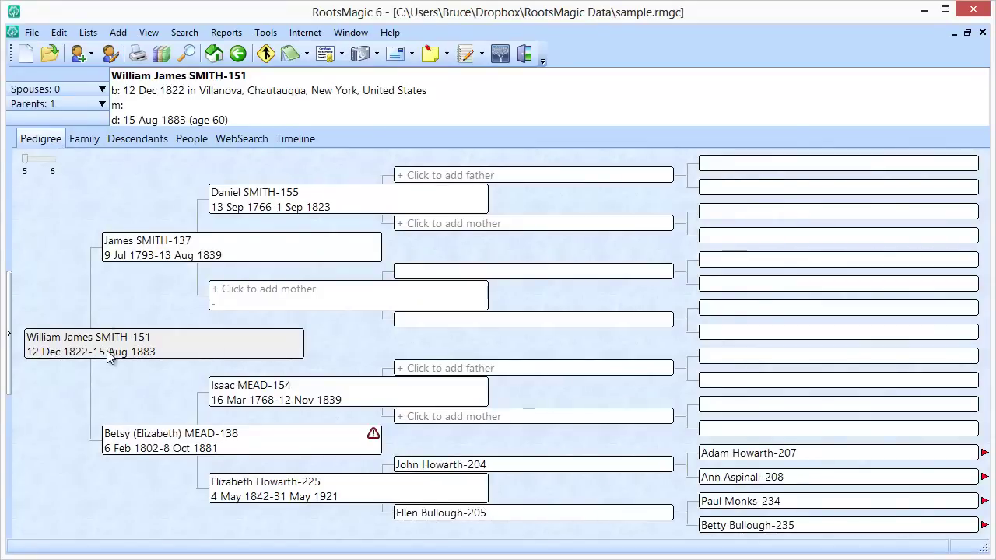
{"action": "left_click", "coordinate": [215, 54]}
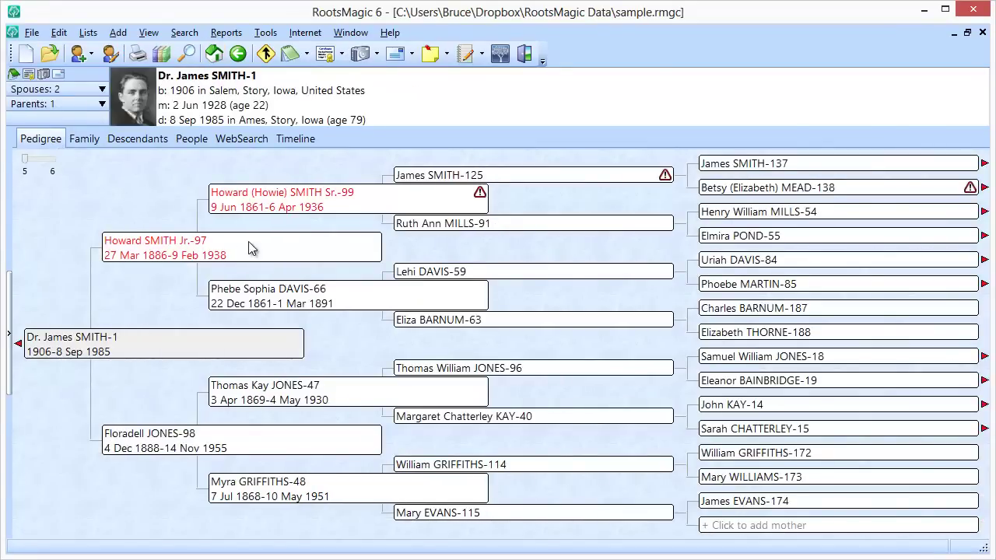
Create a new RootsMagic file named test with the default options.
{"action": "left_click", "coordinate": [28, 59]}
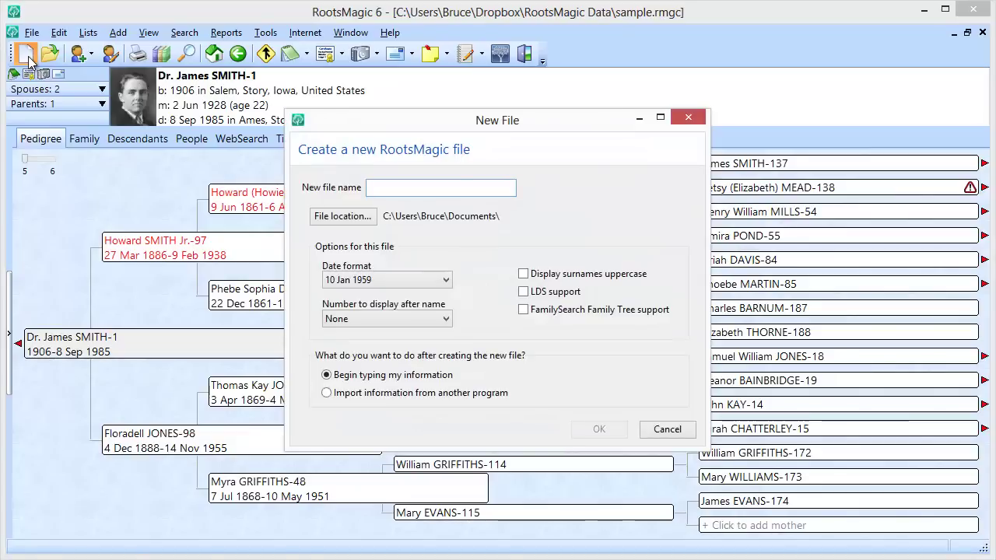
{"action": "type", "text": "test"}
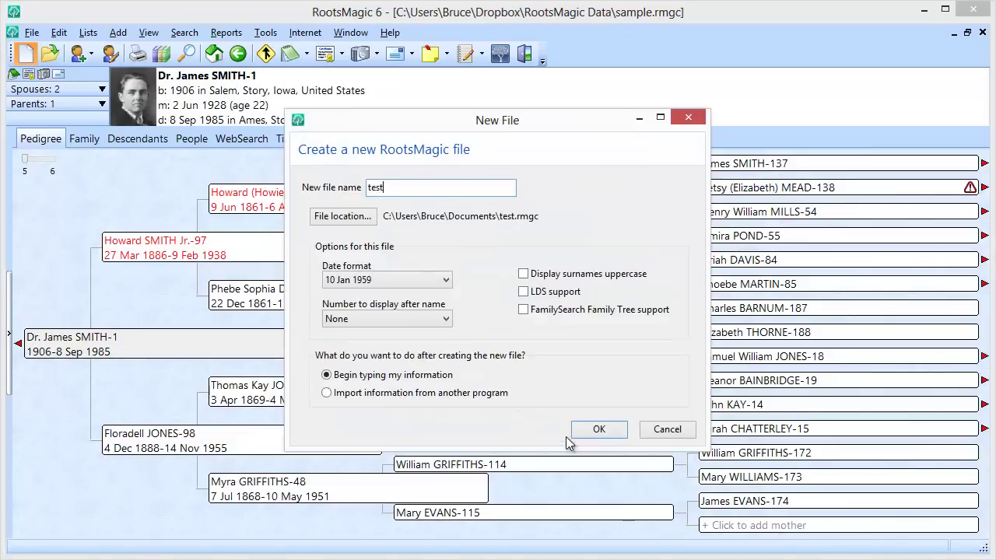
{"action": "left_click", "coordinate": [598, 430]}
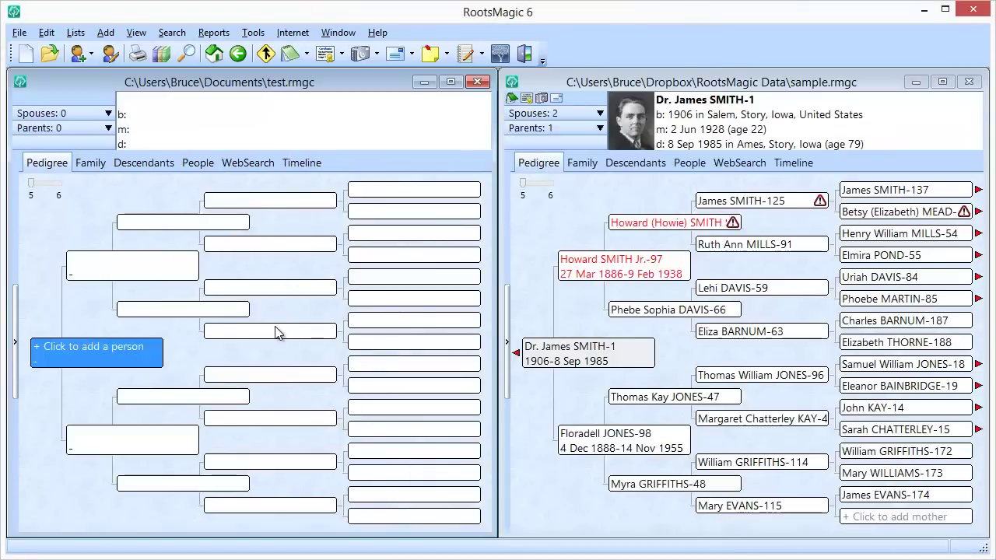
Copy from the root person's father in sample.rmgc to test.rmgc, choosing to select the people from a list.
{"action": "left_click", "coordinate": [623, 272]}
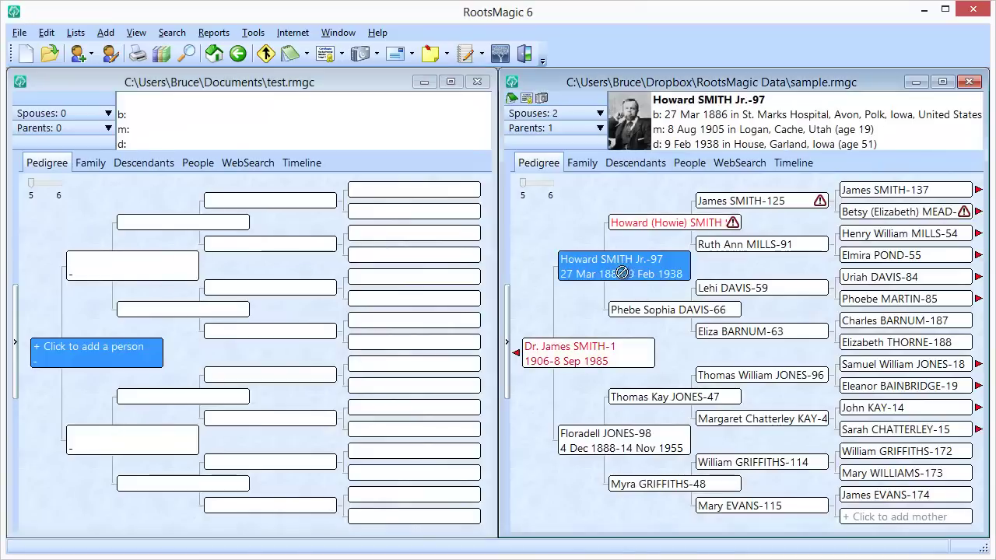
{"action": "left_click_drag", "start_coordinate": [623, 272], "coordinate": [245, 266]}
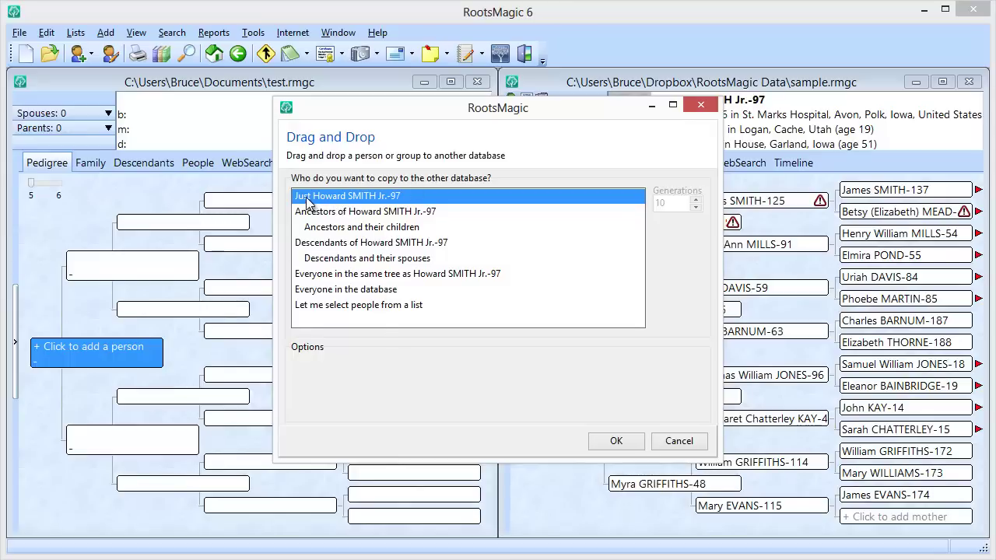
{"action": "left_click", "coordinate": [364, 217]}
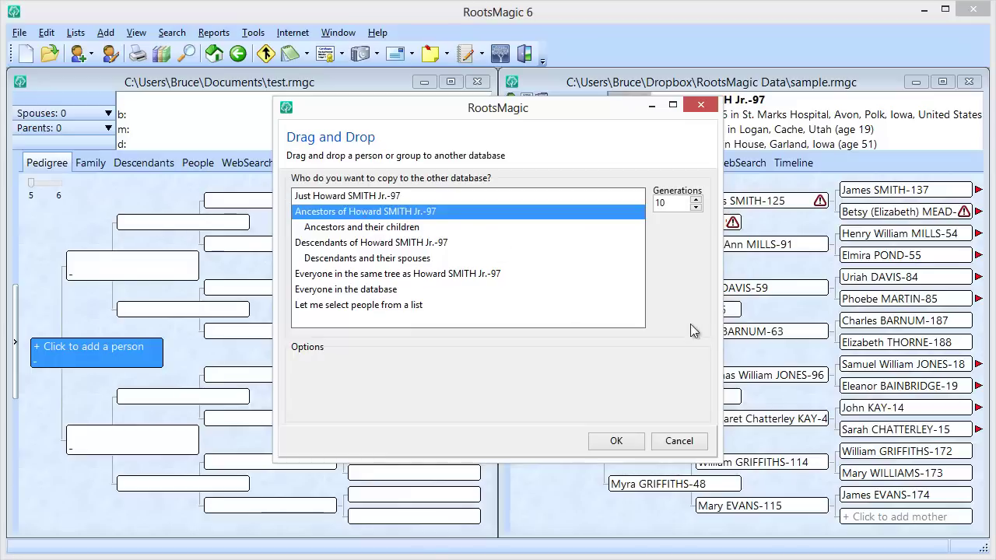
{"action": "left_click", "coordinate": [374, 230]}
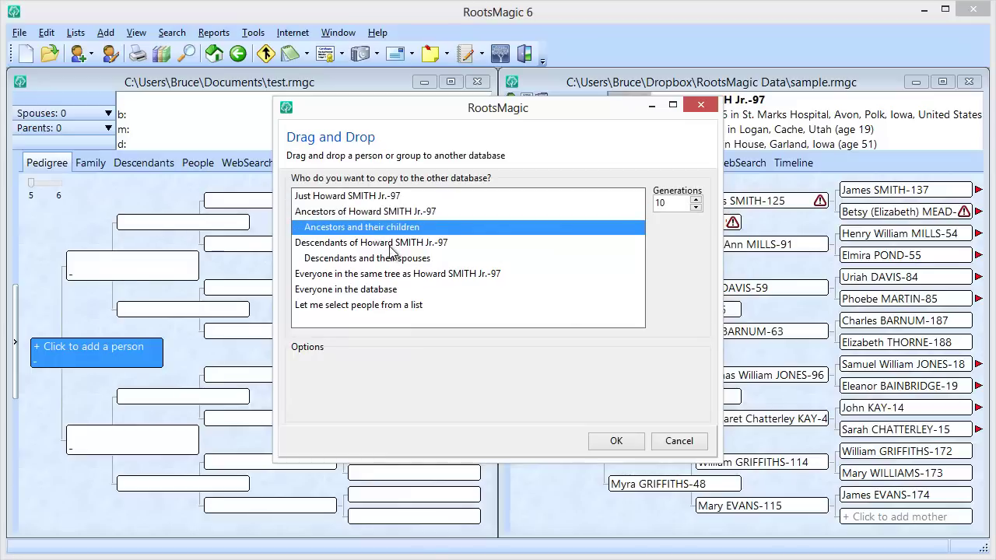
{"action": "left_click", "coordinate": [386, 244]}
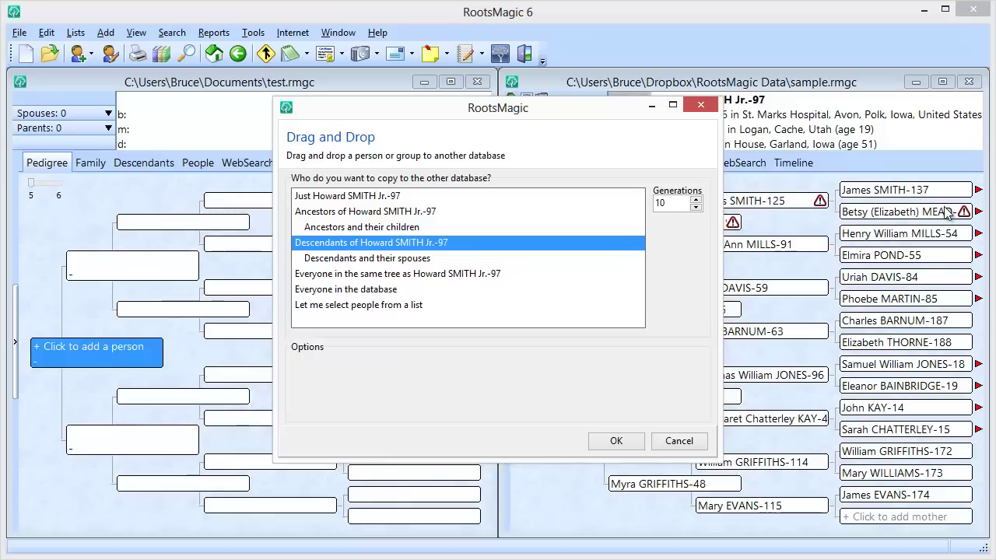
{"action": "left_click", "coordinate": [379, 274]}
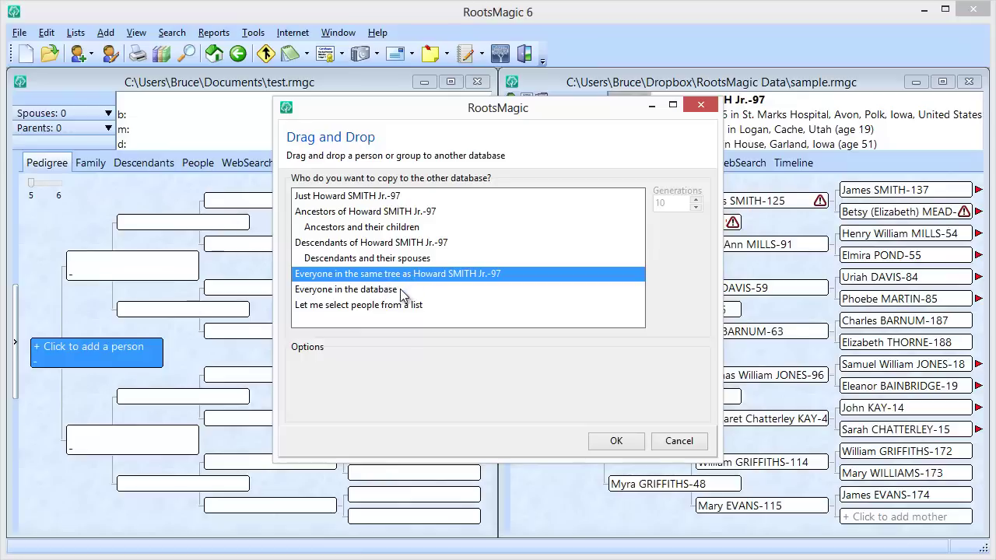
{"action": "left_click", "coordinate": [402, 292]}
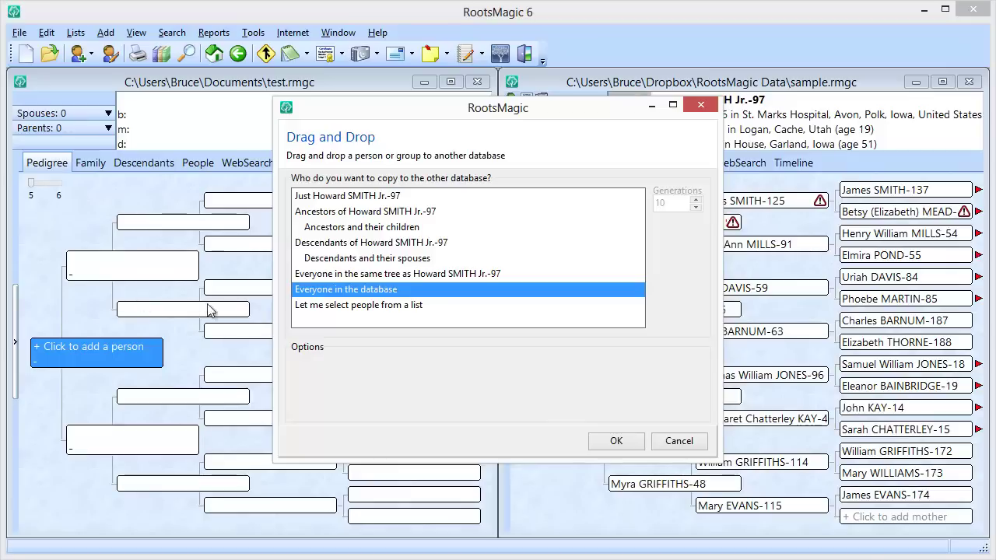
{"action": "left_click", "coordinate": [342, 305]}
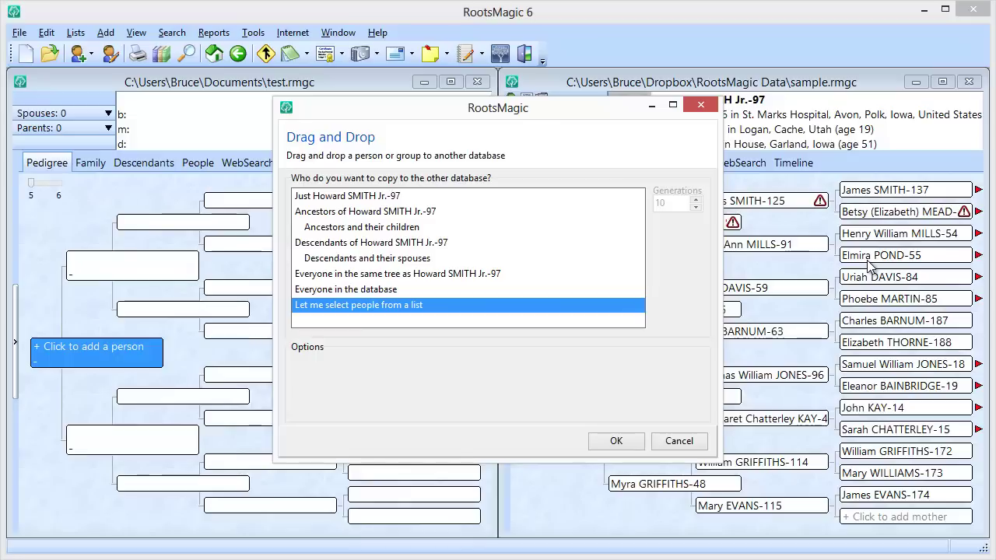
{"action": "left_click", "coordinate": [616, 441]}
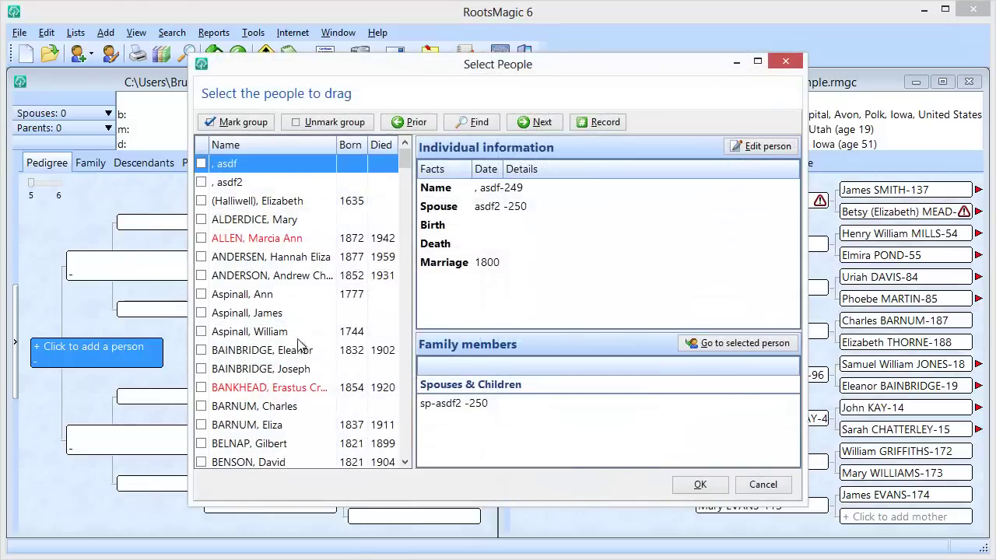
{"action": "left_click", "coordinate": [201, 238]}
{"action": "left_click", "coordinate": [201, 294]}
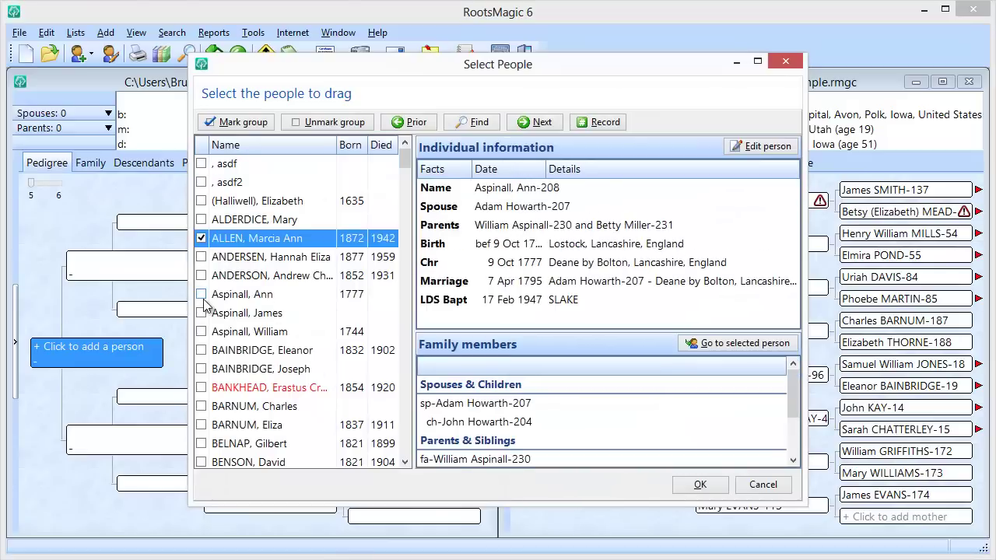
{"action": "left_click", "coordinate": [201, 387]}
{"action": "left_click", "coordinate": [201, 425]}
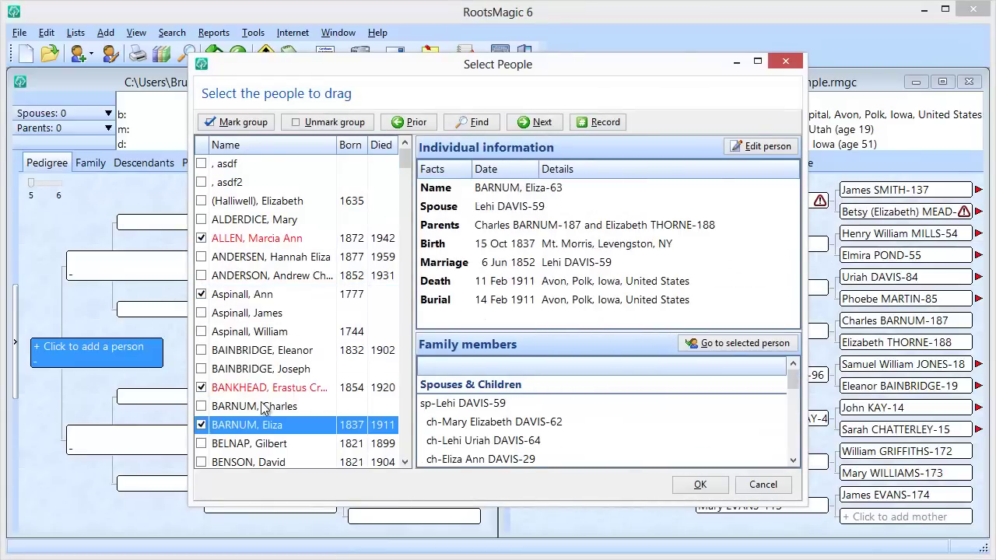
{"action": "left_click", "coordinate": [201, 425]}
{"action": "left_click", "coordinate": [201, 388]}
{"action": "left_click", "coordinate": [200, 295]}
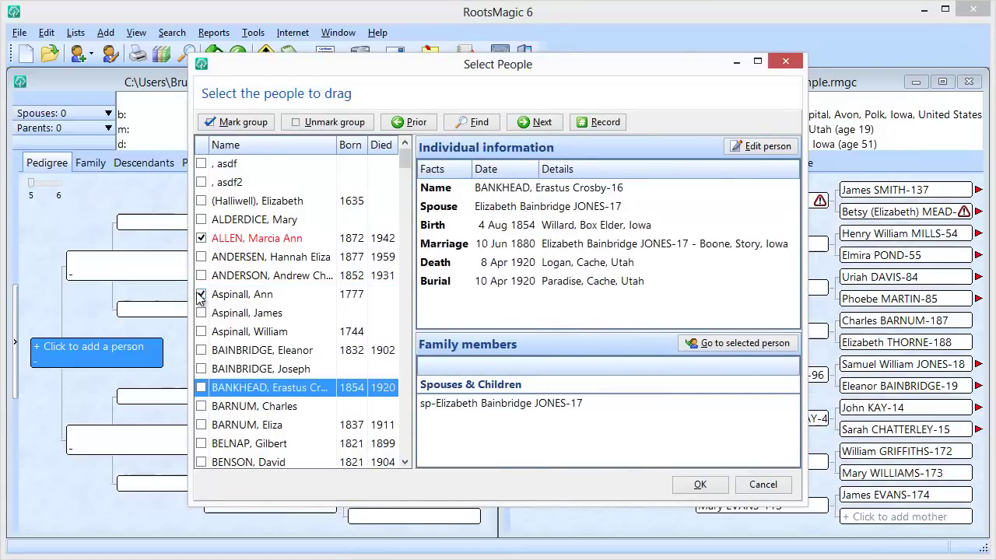
{"action": "left_click", "coordinate": [200, 239]}
Set up a group marking by data fields with the condition that the birth place contains "iowa".
{"action": "left_click", "coordinate": [233, 122]}
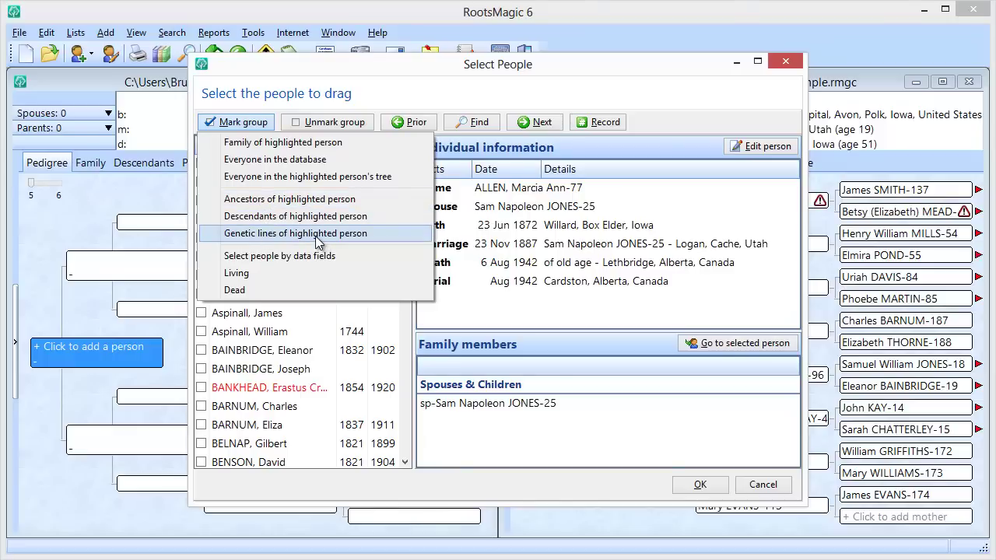
{"action": "left_click", "coordinate": [272, 257]}
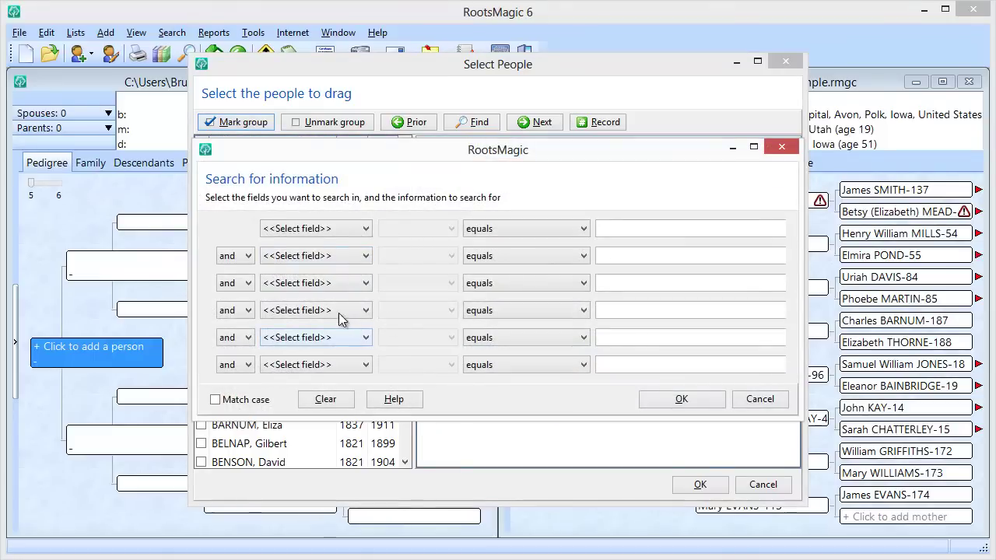
{"action": "left_click_drag", "start_coordinate": [301, 155], "coordinate": [194, 190]}
{"action": "left_click", "coordinate": [210, 263]}
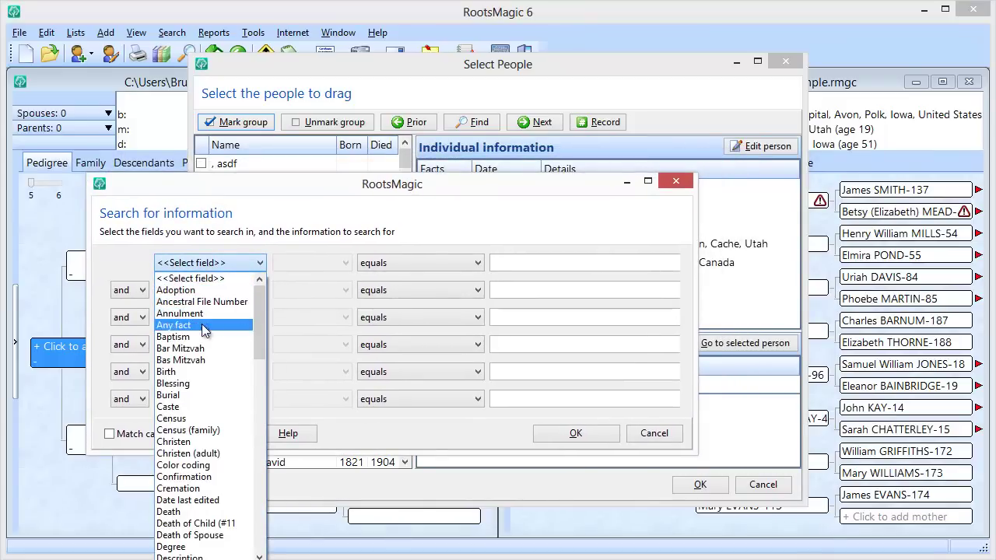
{"action": "left_click", "coordinate": [194, 373]}
{"action": "left_click", "coordinate": [304, 263]}
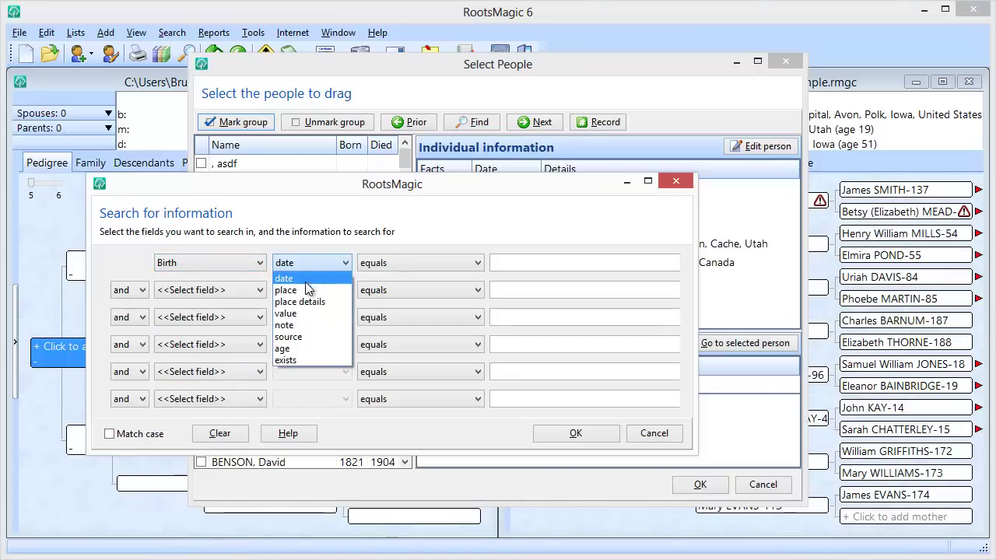
{"action": "left_click", "coordinate": [307, 289]}
{"action": "left_click", "coordinate": [421, 264]}
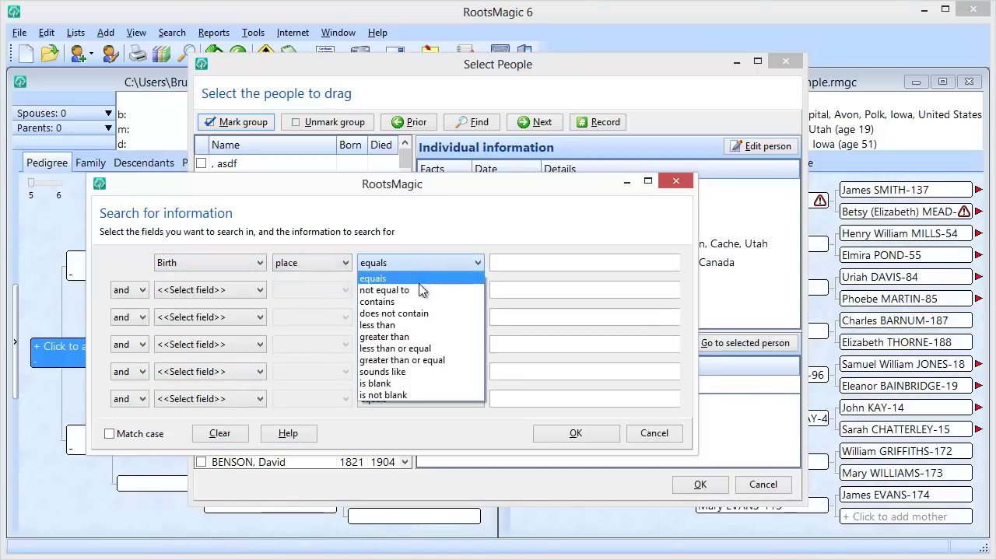
{"action": "left_click", "coordinate": [397, 296]}
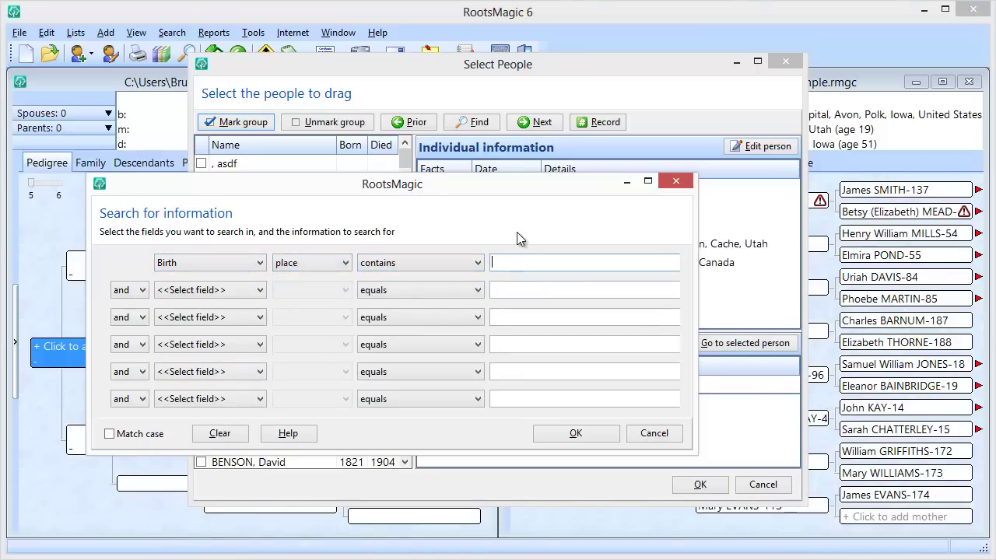
{"action": "type", "text": "iowa"}
{"action": "left_click", "coordinate": [128, 291]}
{"action": "left_click", "coordinate": [125, 301]}
{"action": "left_click", "coordinate": [171, 293]}
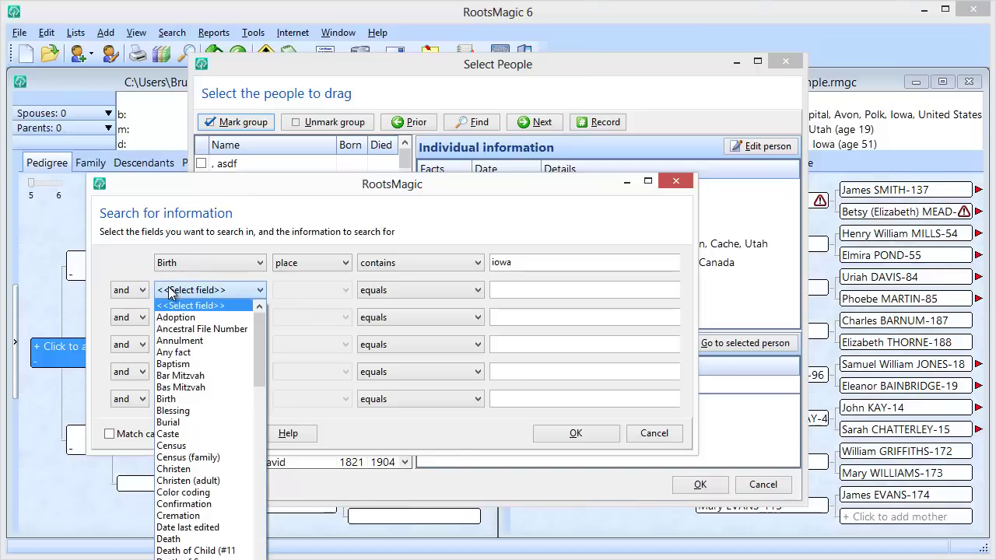
{"action": "left_click", "coordinate": [170, 293]}
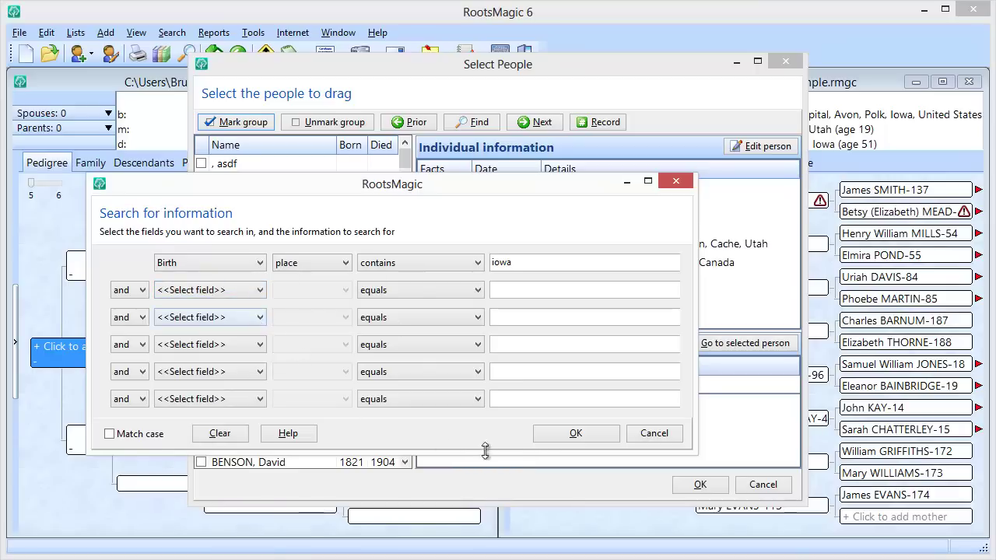
Mark everyone matching the birth place condition and copy the marked people into test.rmgc.
{"action": "left_click", "coordinate": [557, 440]}
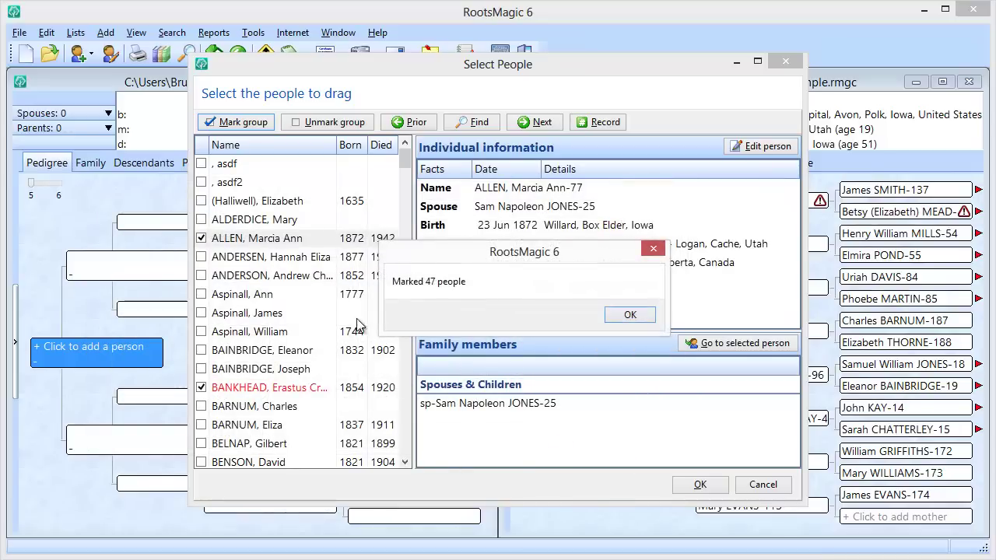
{"action": "left_click", "coordinate": [632, 314]}
{"action": "left_click", "coordinate": [699, 484]}
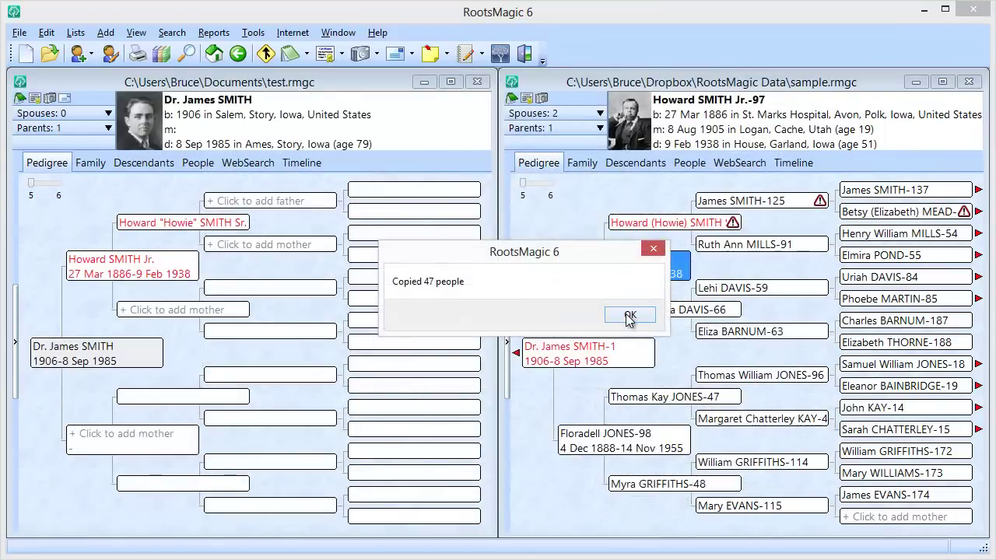
{"action": "left_click", "coordinate": [630, 315]}
Count the separate family trees in test.rmgc and close the list.
{"action": "left_click", "coordinate": [260, 316]}
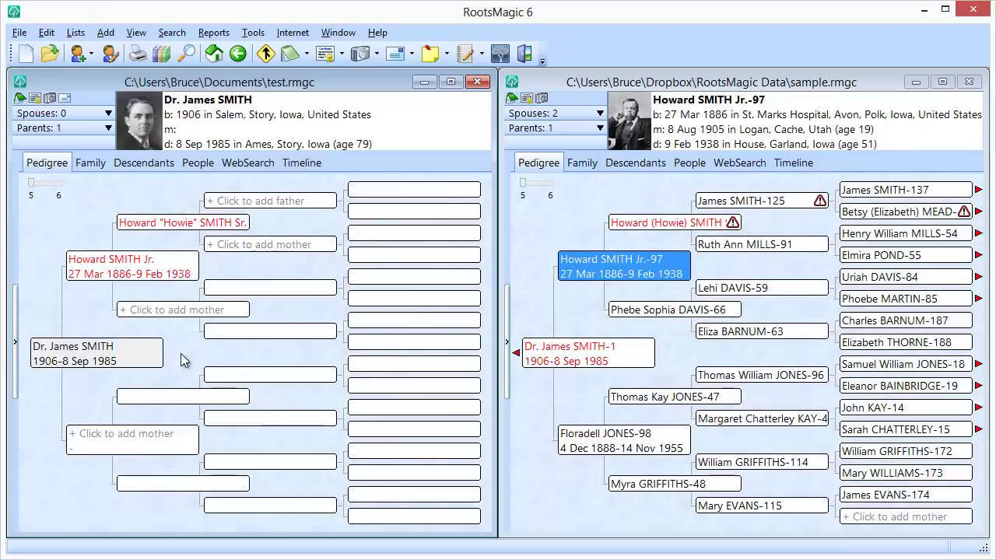
{"action": "left_click", "coordinate": [253, 34]}
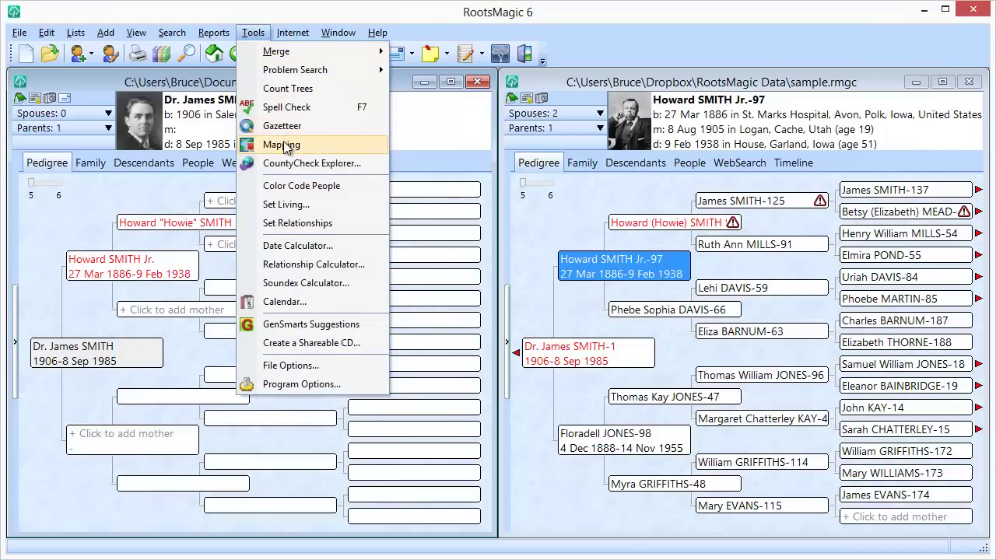
{"action": "left_click", "coordinate": [288, 88]}
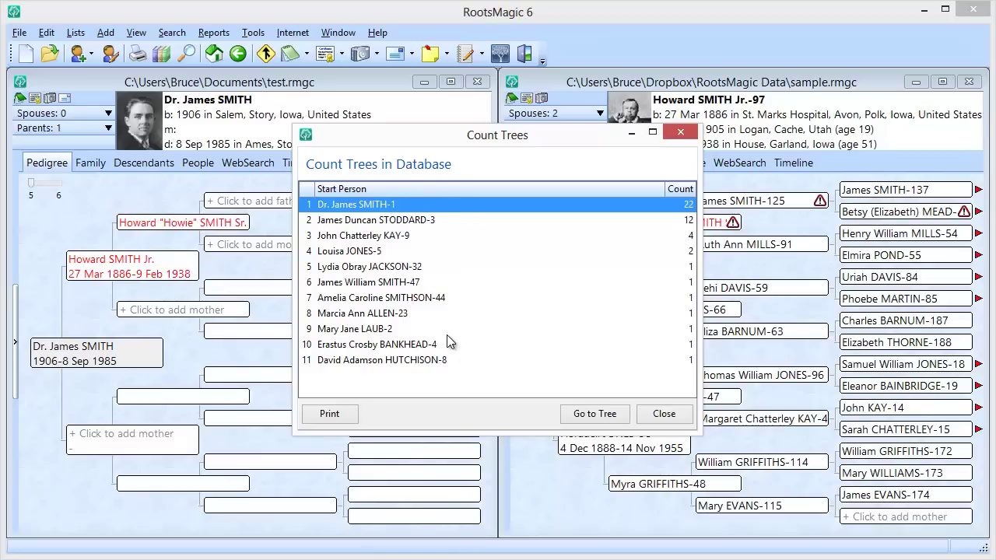
{"action": "left_click", "coordinate": [662, 414]}
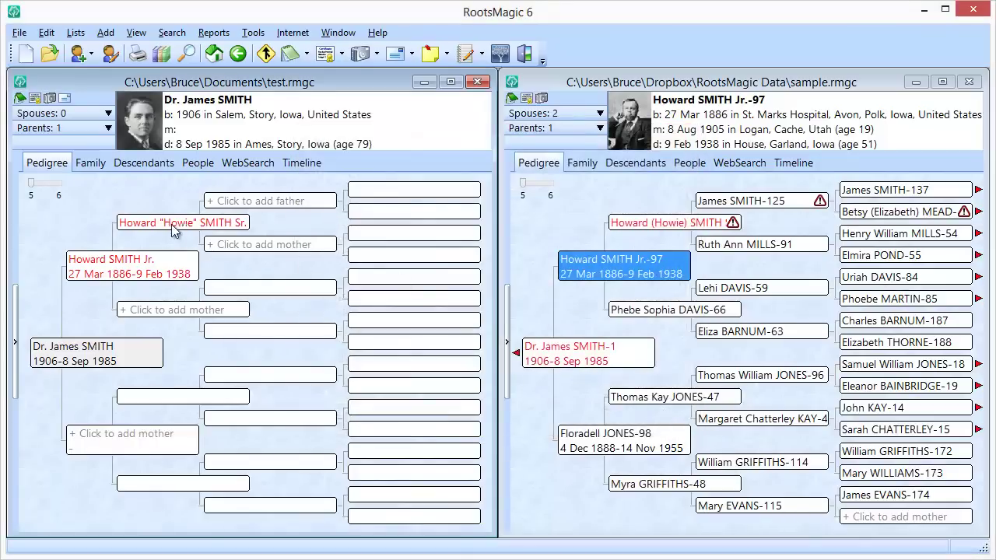